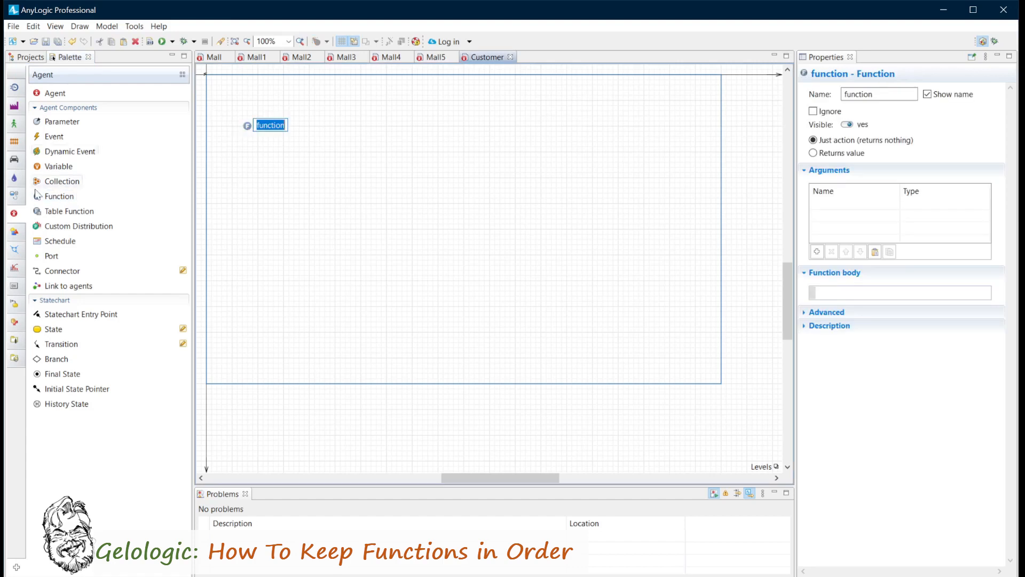
Place several more Function elements on the Customer agent's canvas, scattered close to the existing function.
left_click_drag(41, 195, 249, 156)
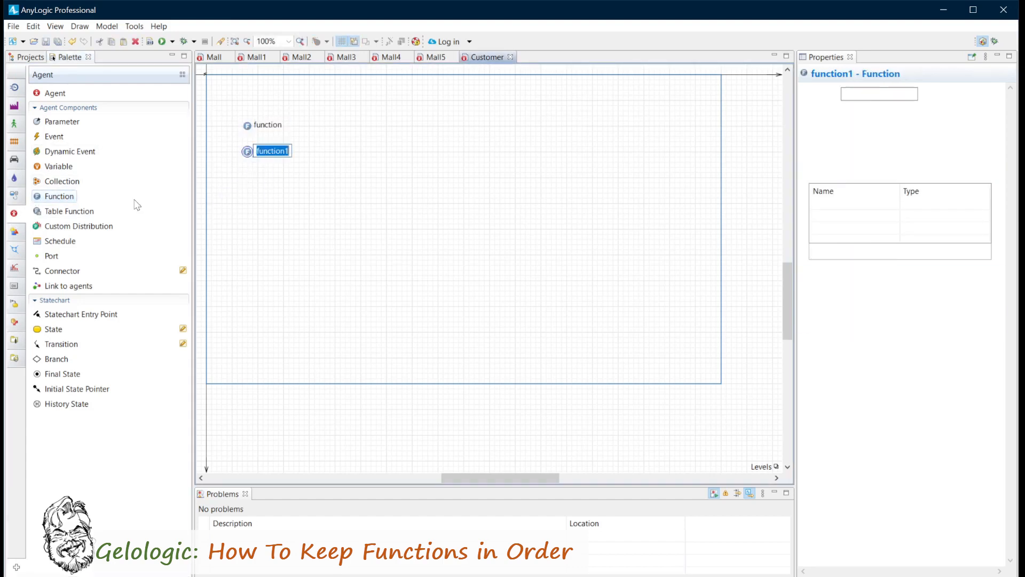
left_click_drag(37, 196, 309, 160)
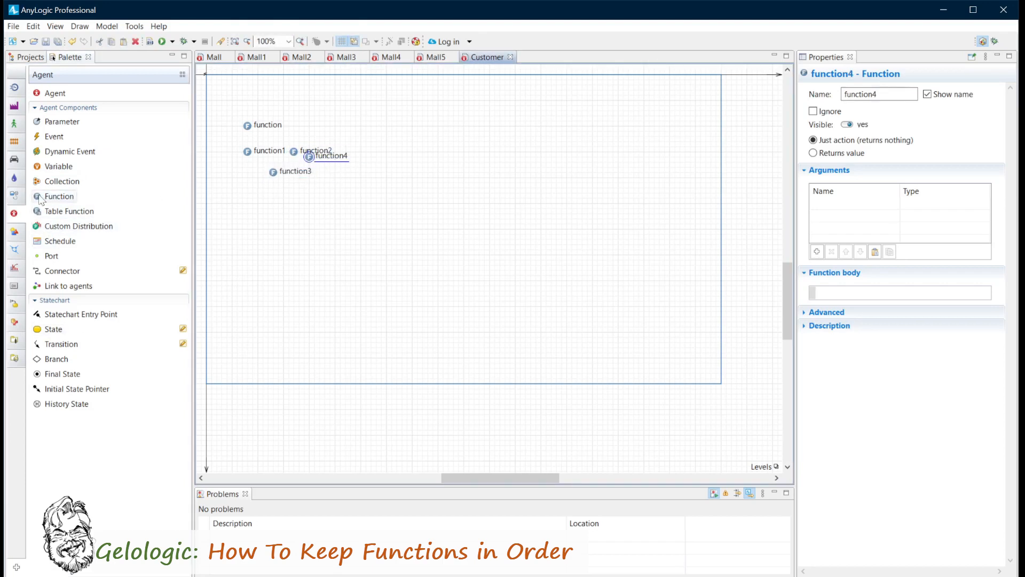
left_click_drag(37, 196, 275, 198)
left_click_drag(37, 196, 311, 178)
left_click_drag(37, 196, 254, 197)
left_click(241, 197)
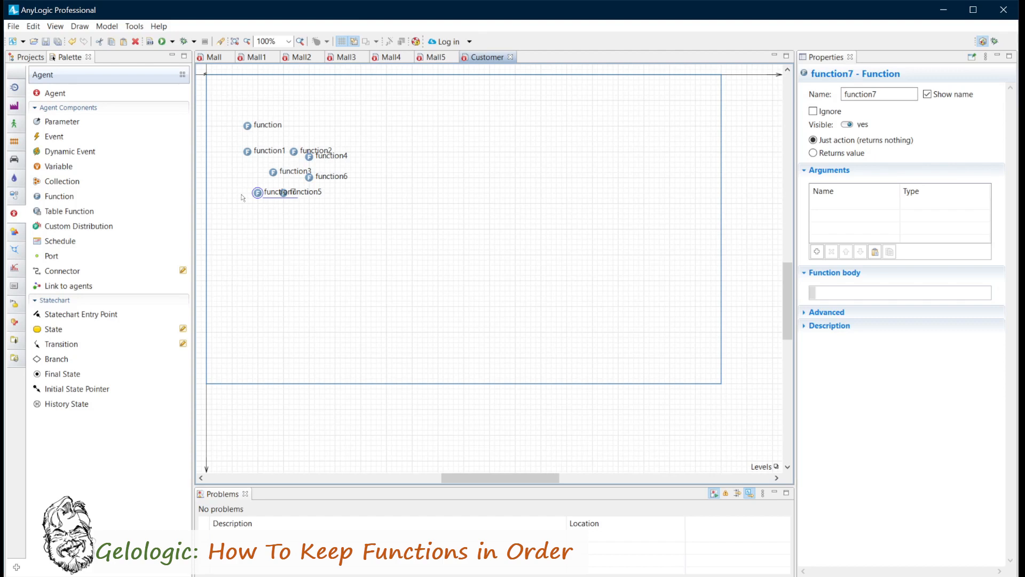
Open the Mall agent and expand its Functions branch in the project tree to examine the default-named functions.
left_click(214, 57)
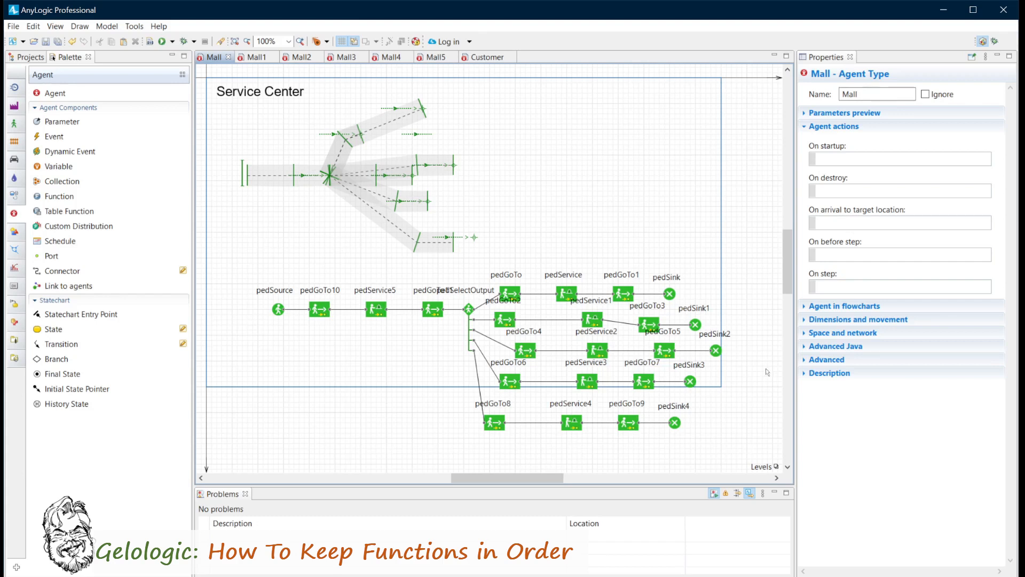
scroll(345, 349, "down", 5)
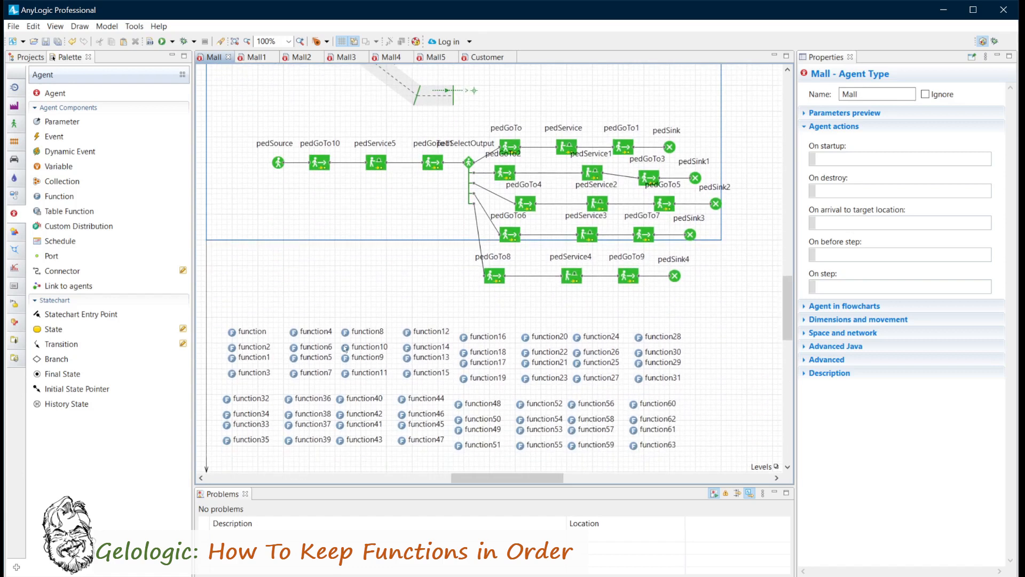
left_click(27, 57)
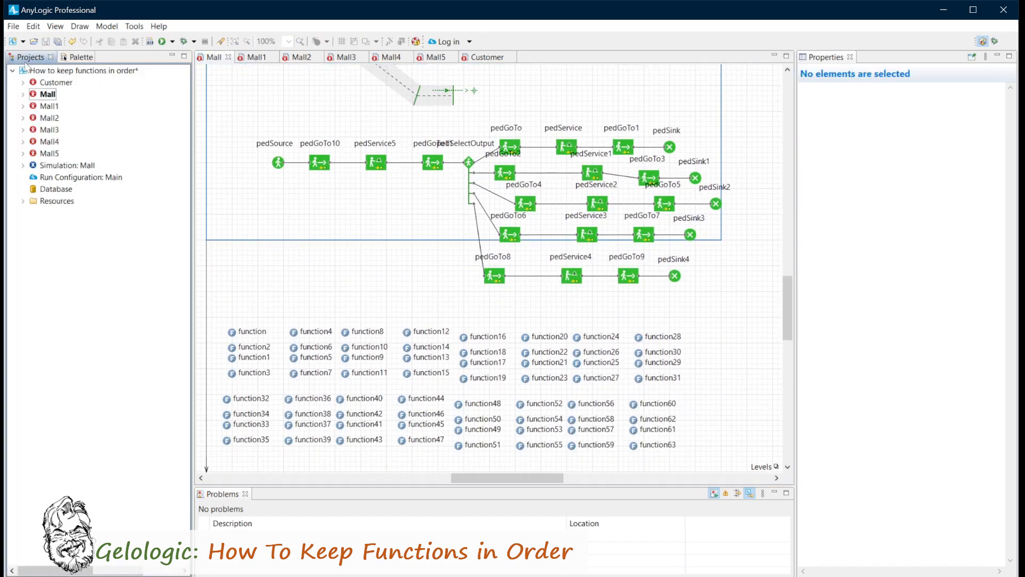
left_click(23, 95)
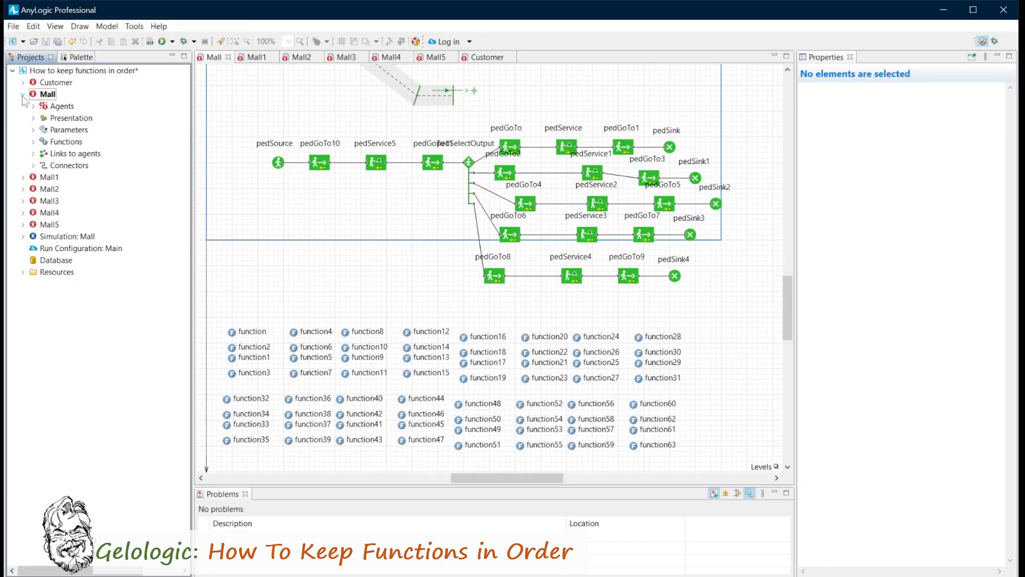
left_click(34, 141)
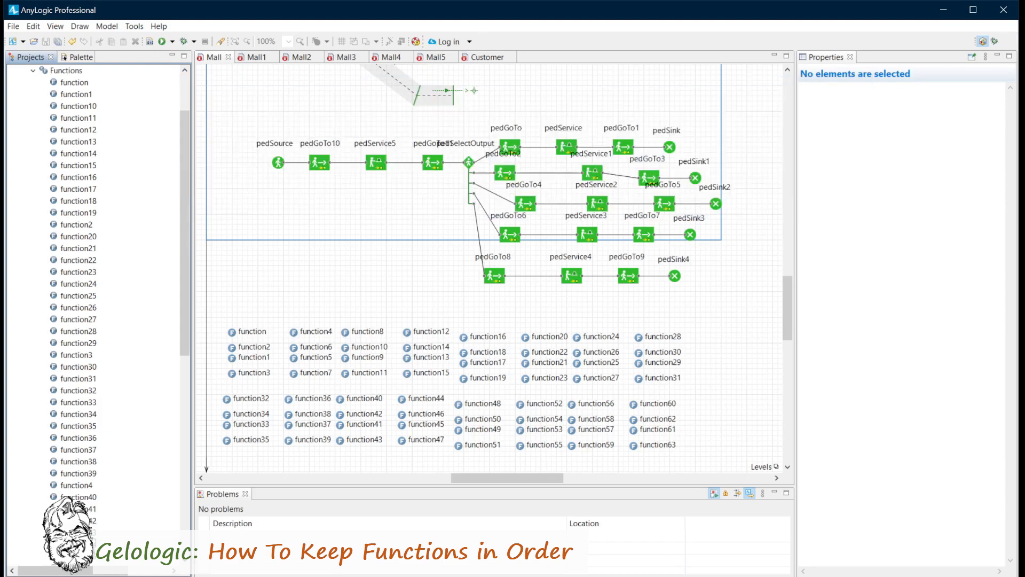
Rename the first Mall function, named just "function", as StartUp.
left_click(239, 333)
double_click(866, 94)
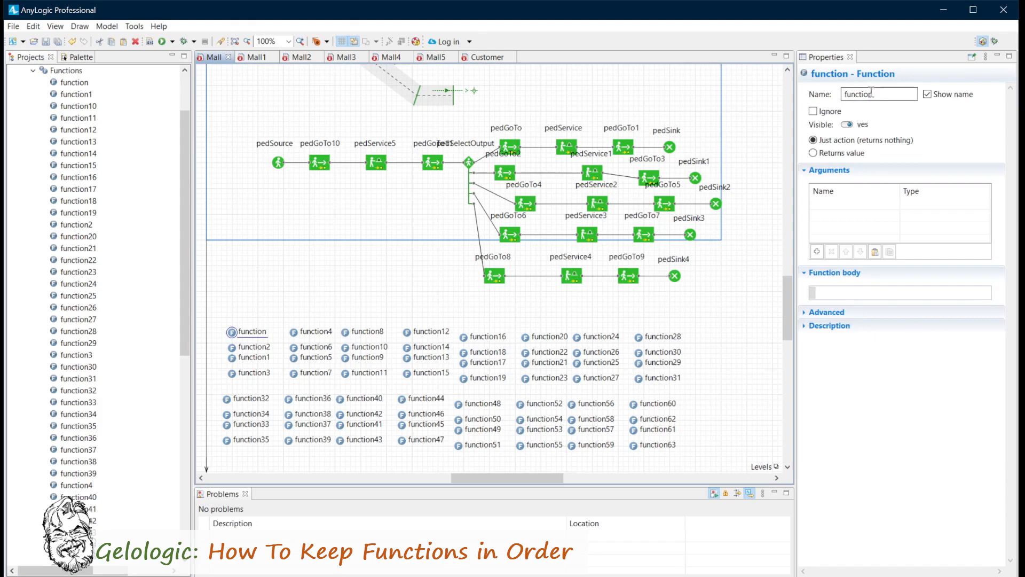
type("StartUp")
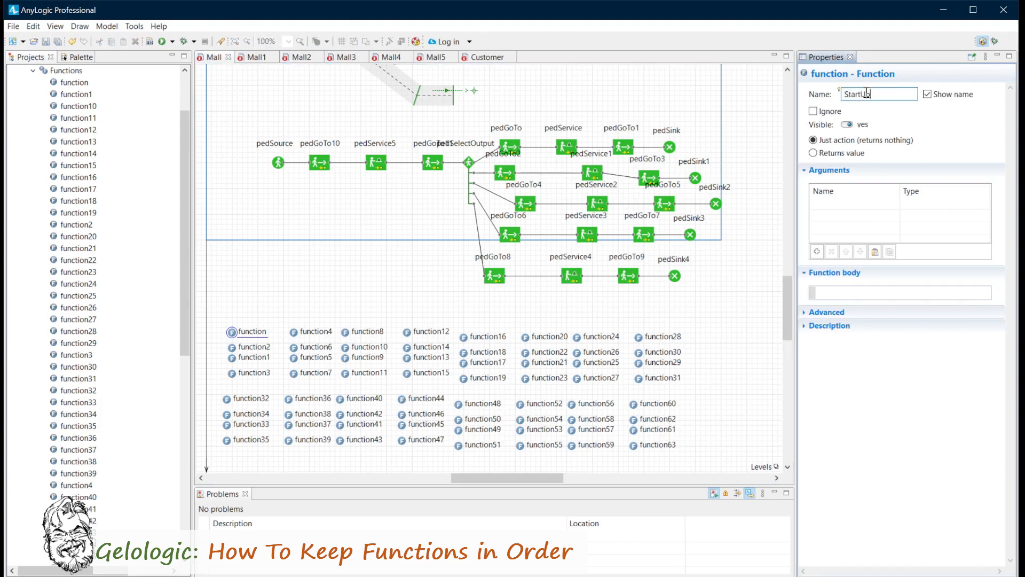
Rename function2 in the Mall agent as createOrder.
left_click(251, 347)
double_click(869, 94)
type("createOreder")
key("BackSpace")
key("BackSpace")
key("BackSpace")
key("BackSpace")
type("der")
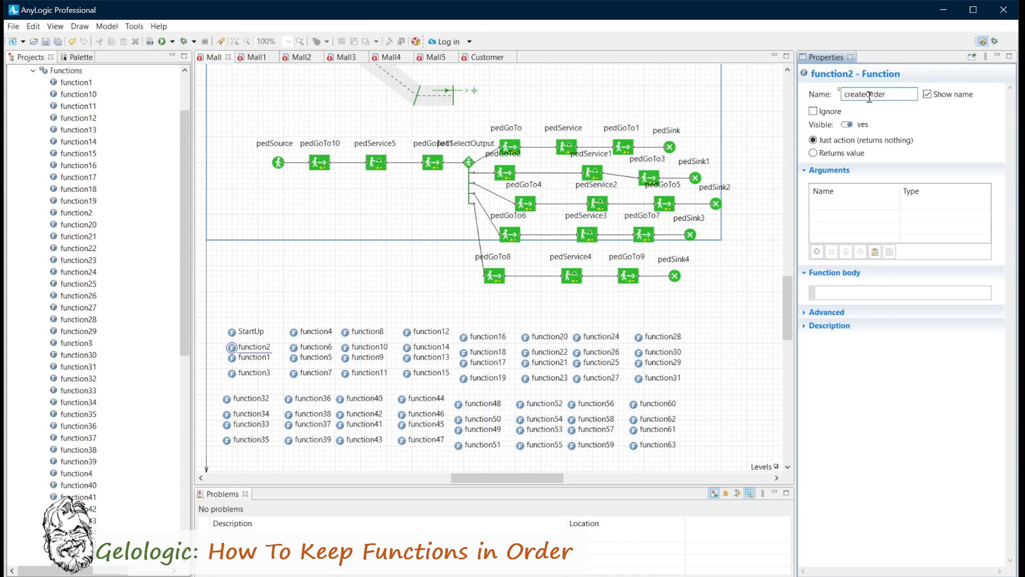
key("Return")
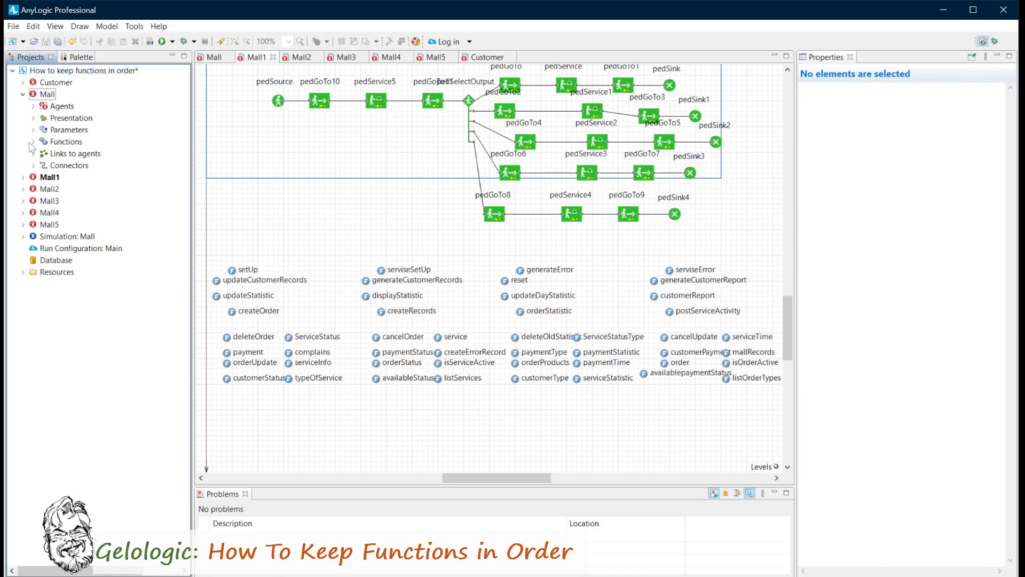
Collapse Mall in the project tree and expand the Functions branch of Mall1 to examine its descriptively named functions.
left_click(25, 94)
left_click(22, 106)
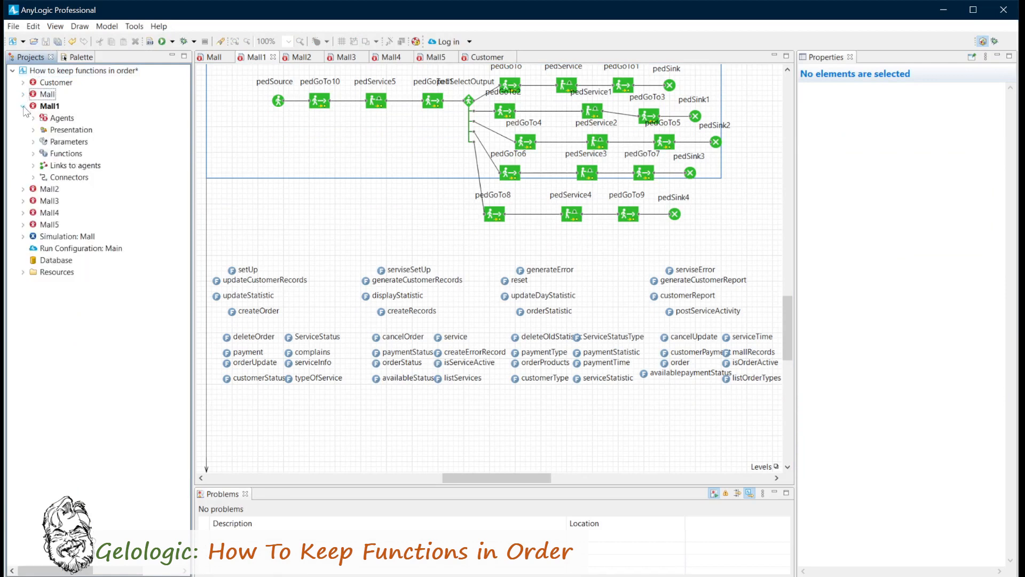
left_click(34, 154)
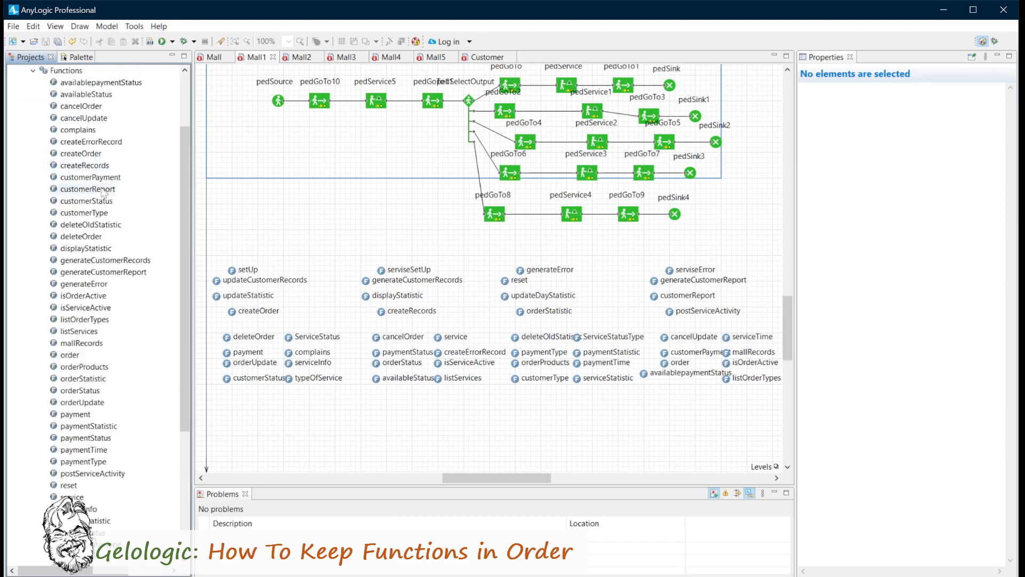
mouse_move(184, 182)
left_mouse_down()
mouse_move(192, 280)
mouse_move(195, 158)
mouse_move(191, 242)
mouse_move(189, 183)
left_mouse_up()
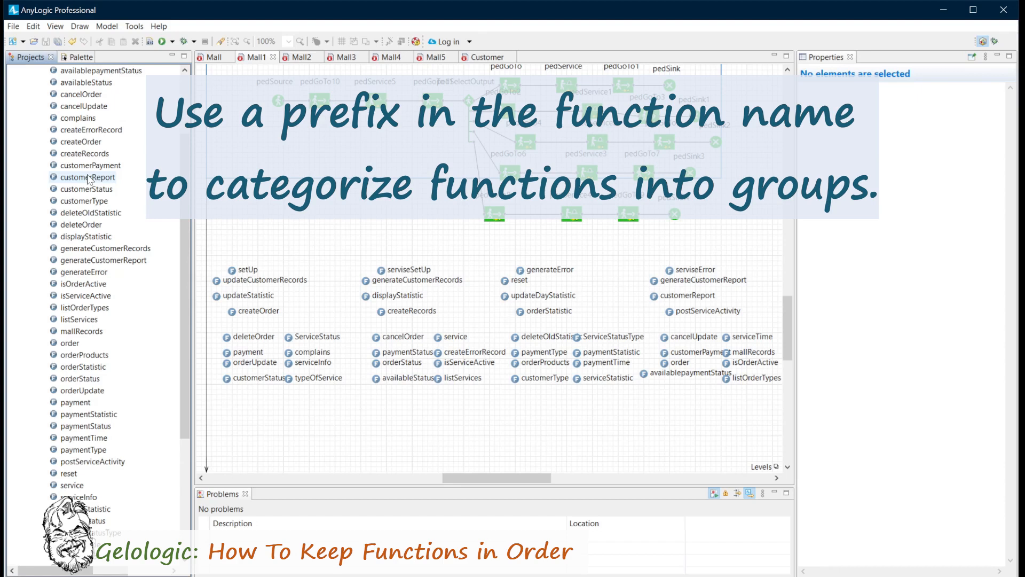
Add the prefix sql_ to the name of the listOrderTypes function in Mall1.
left_click_drag(183, 166, 182, 151)
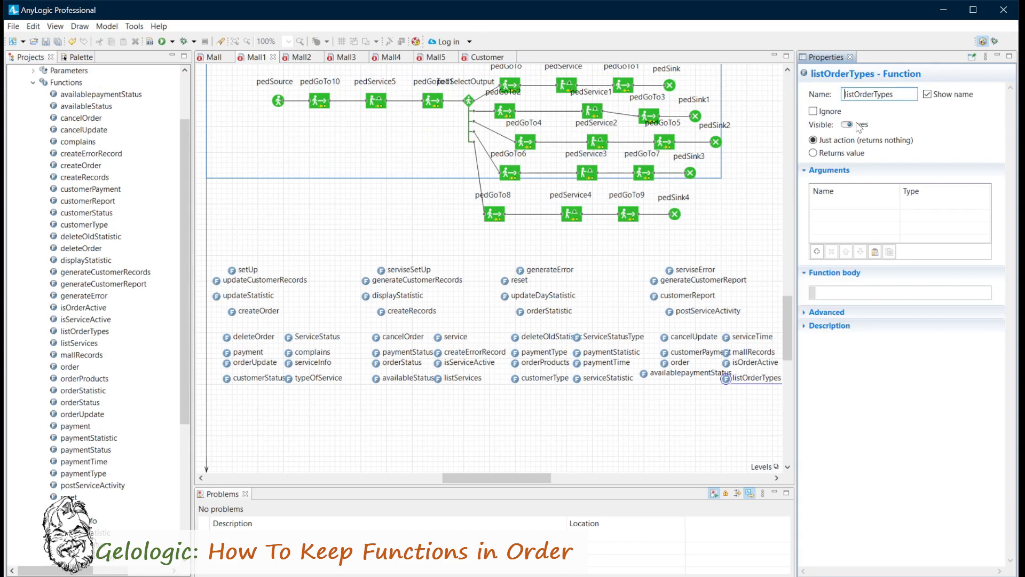
type("sql_listOrderTypes")
left_click(667, 411)
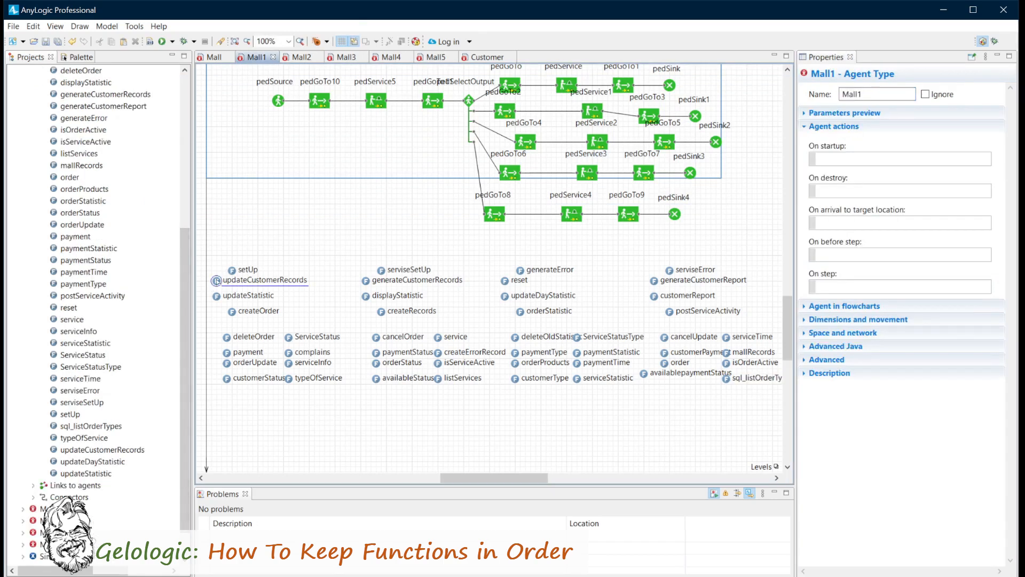
Rename the updateCustomerRecords function in Mall1 as sql_updateCustomerRecords.
left_click(216, 280)
left_click(843, 94)
type("sql_updateCustomerR")
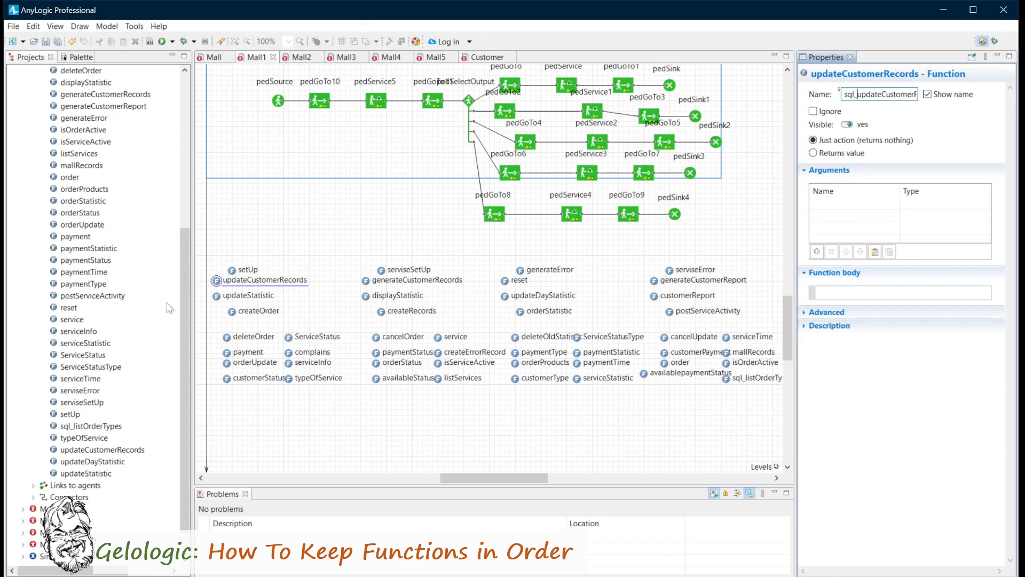
left_click(216, 296)
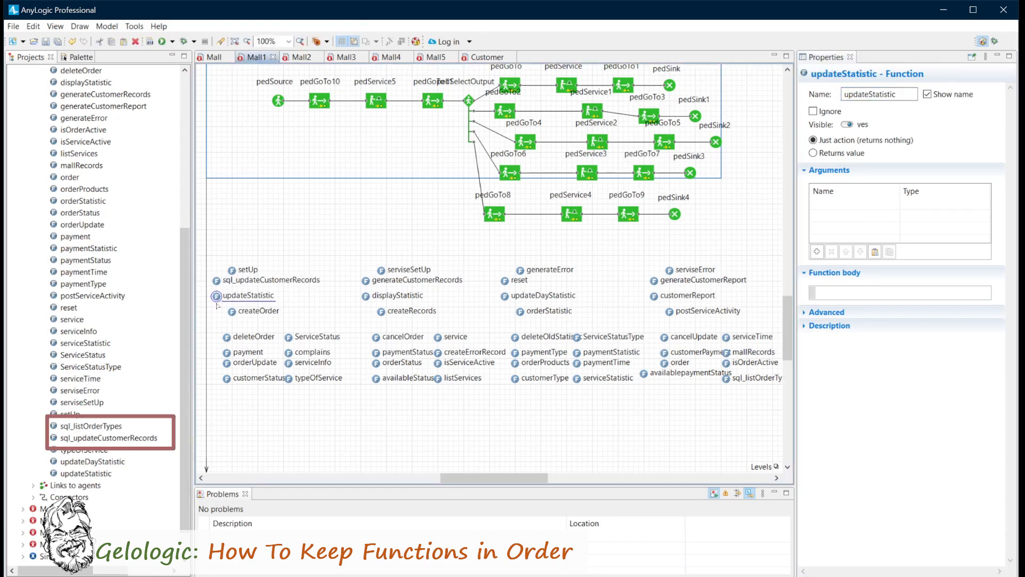
Add the prefix report_ to the name of the ServiceStatus function in Mall1.
left_click(232, 312)
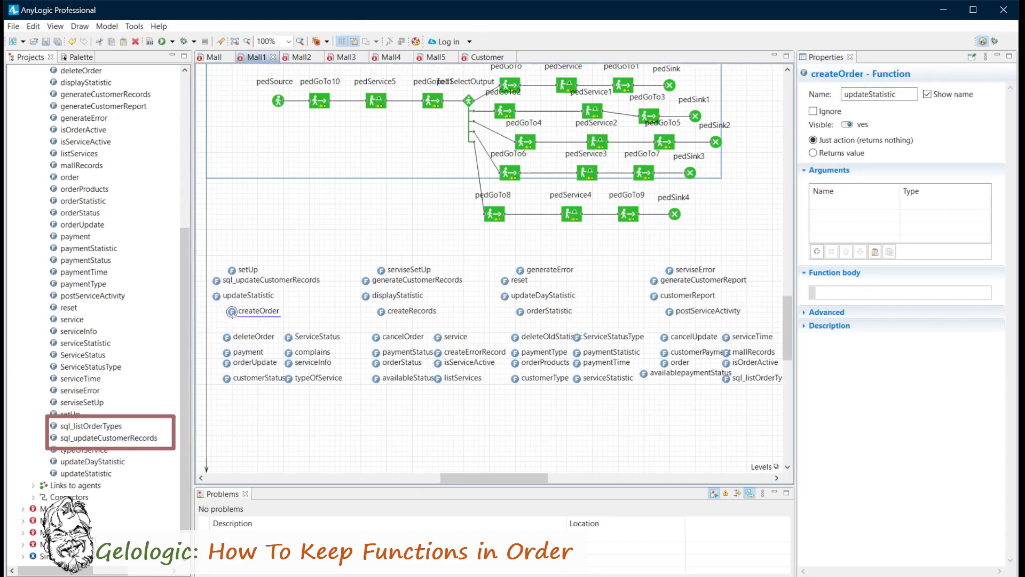
left_click(289, 337)
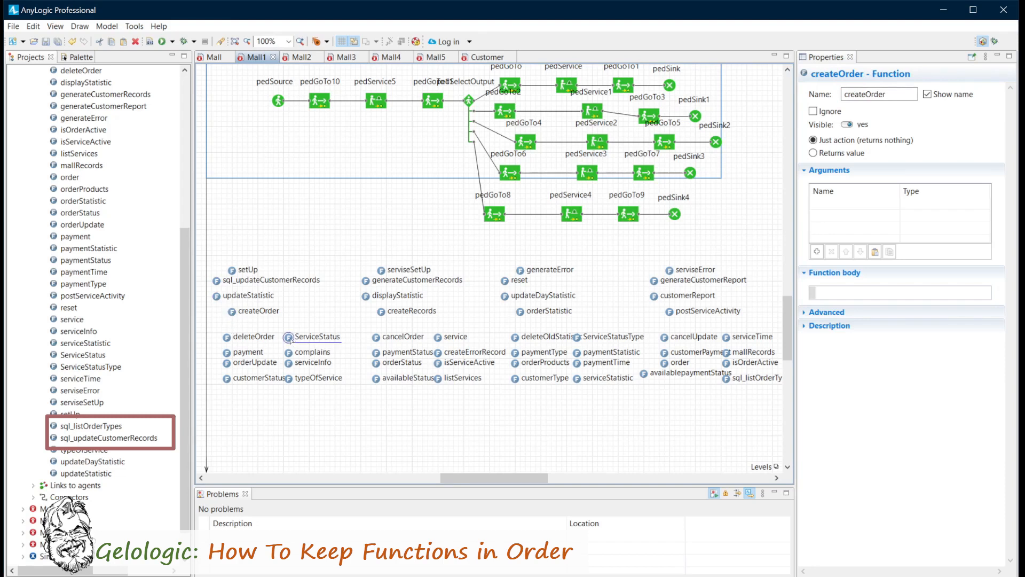
left_click(845, 94)
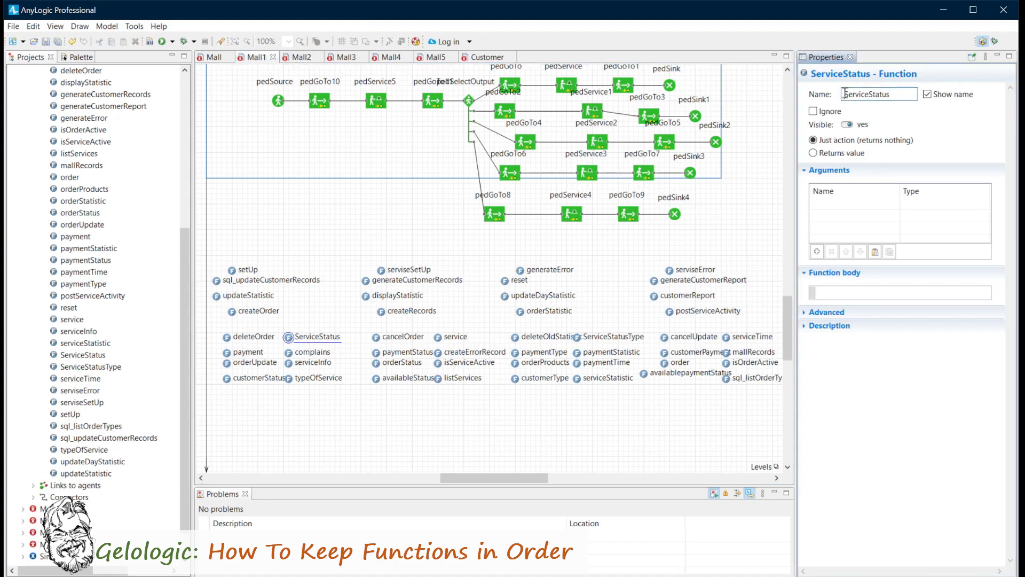
Open the Mall2 agent, expand its Functions branch in the project tree and look through the prefixed function groups.
left_click(302, 57)
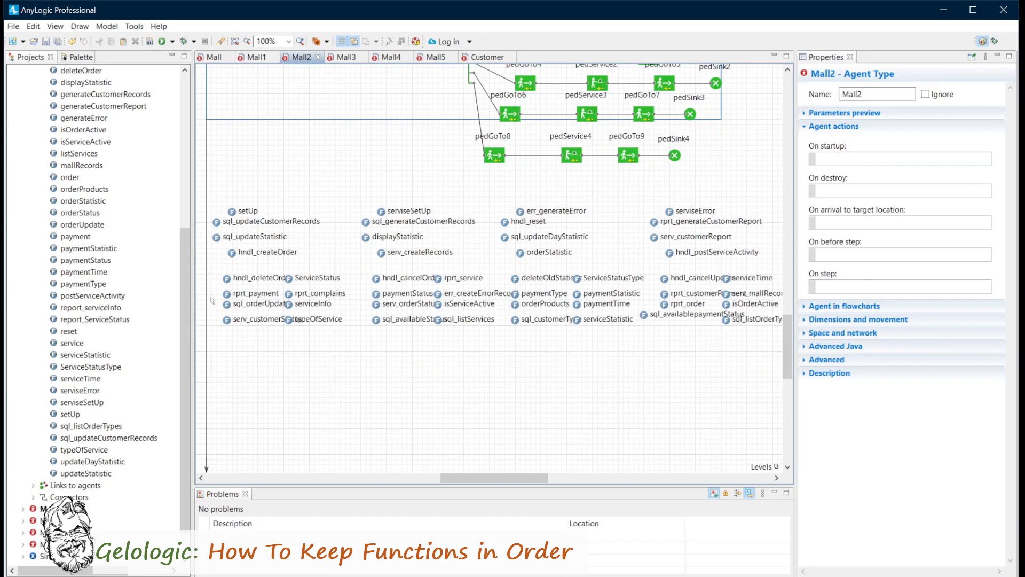
left_click_drag(182, 294, 191, 152)
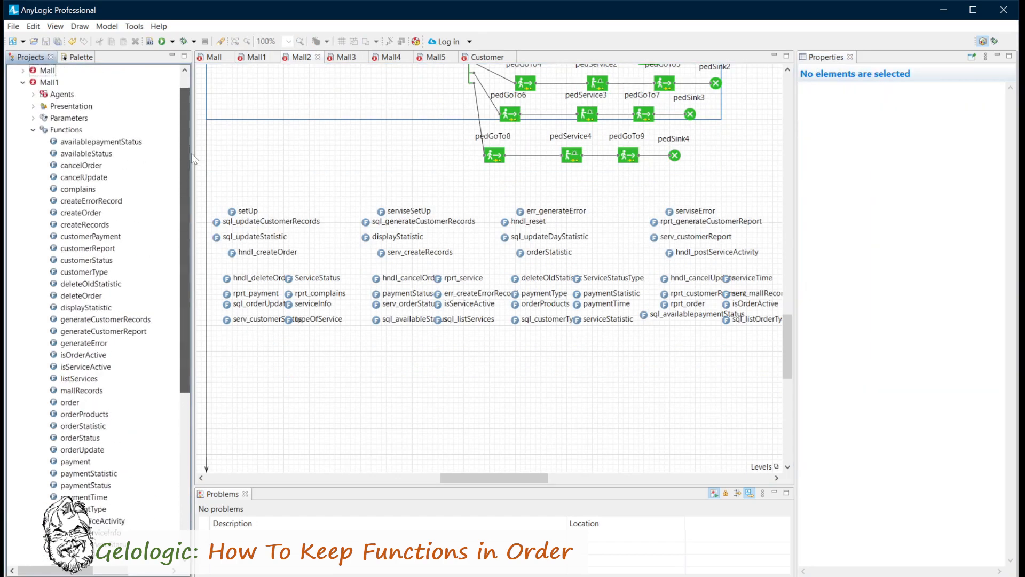
left_click(23, 83)
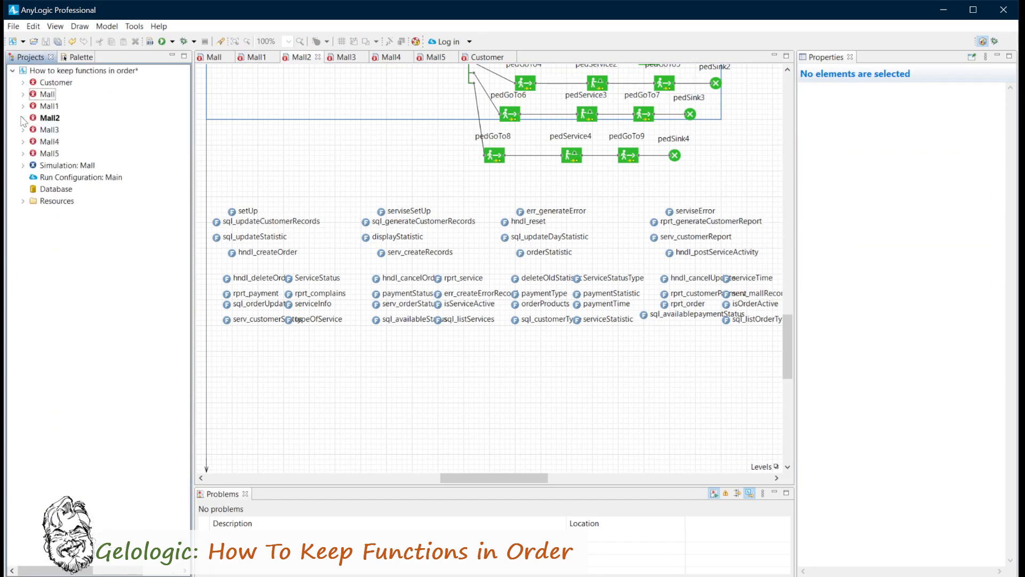
left_click(23, 118)
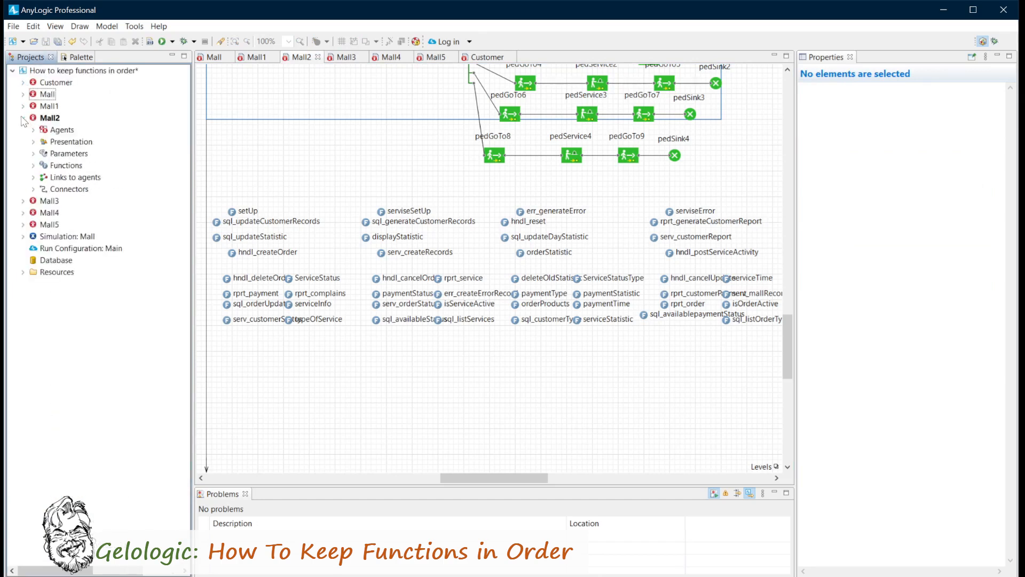
left_click(33, 166)
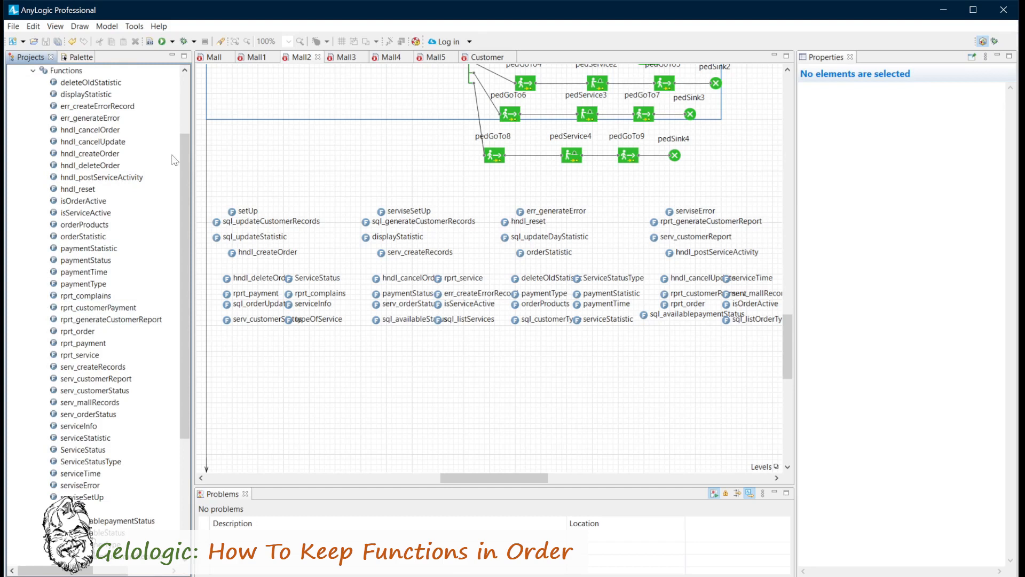
left_click_drag(185, 155, 180, 251)
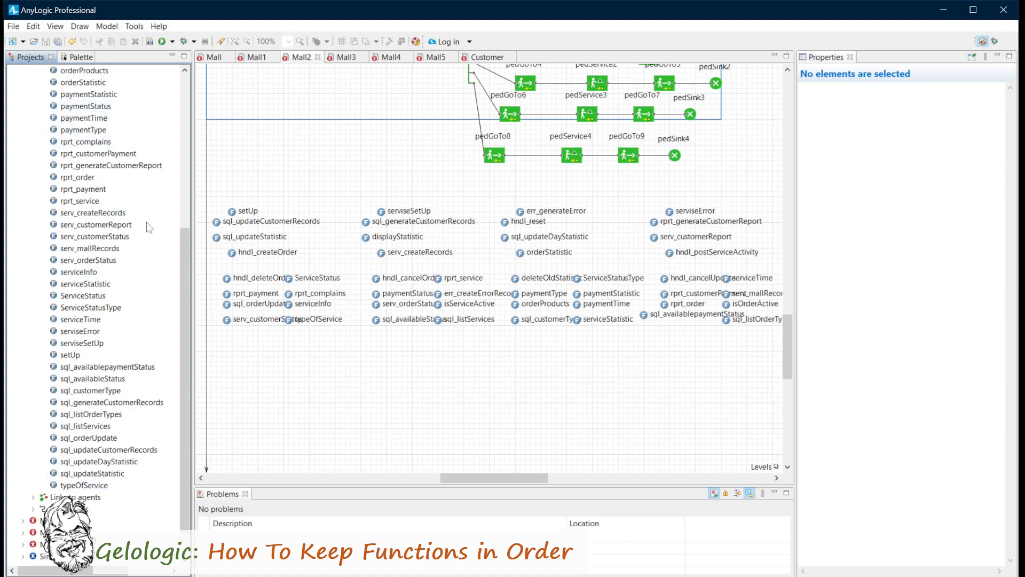
left_click_drag(184, 255, 190, 122)
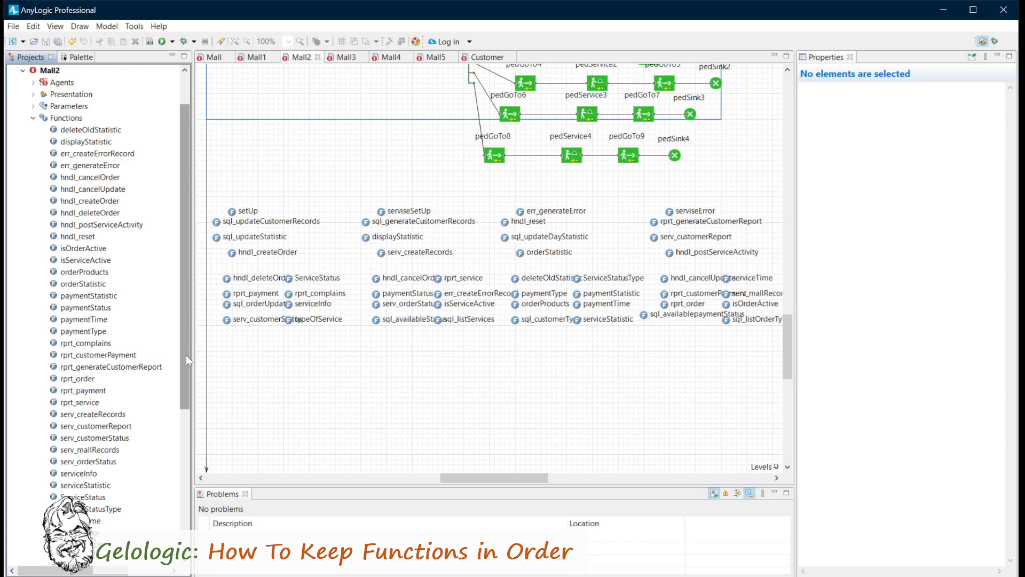
left_click_drag(186, 354, 180, 383)
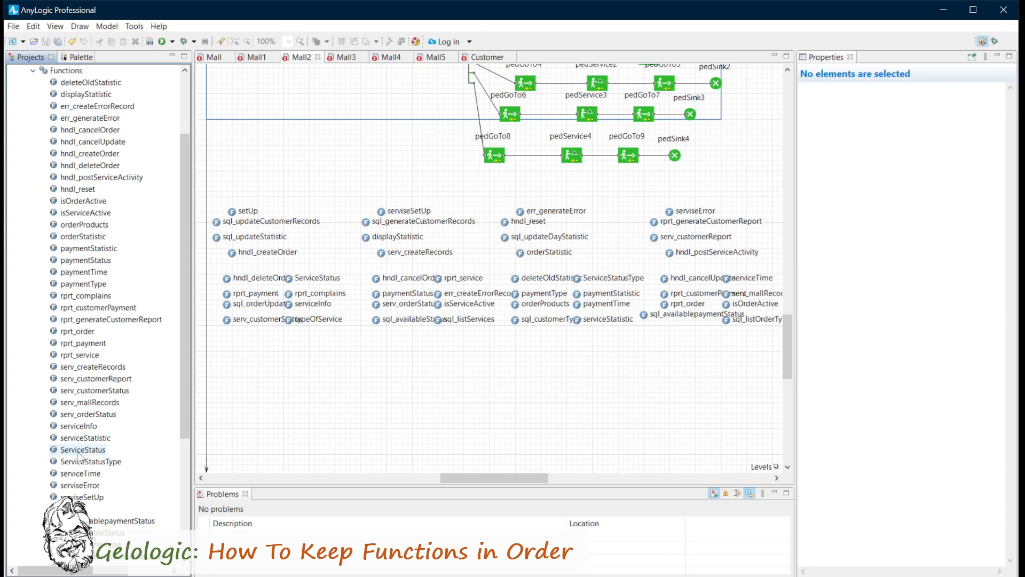
Copy the setUp function in Mall2 and paste the duplicate into the empty area above it.
right_click(233, 212)
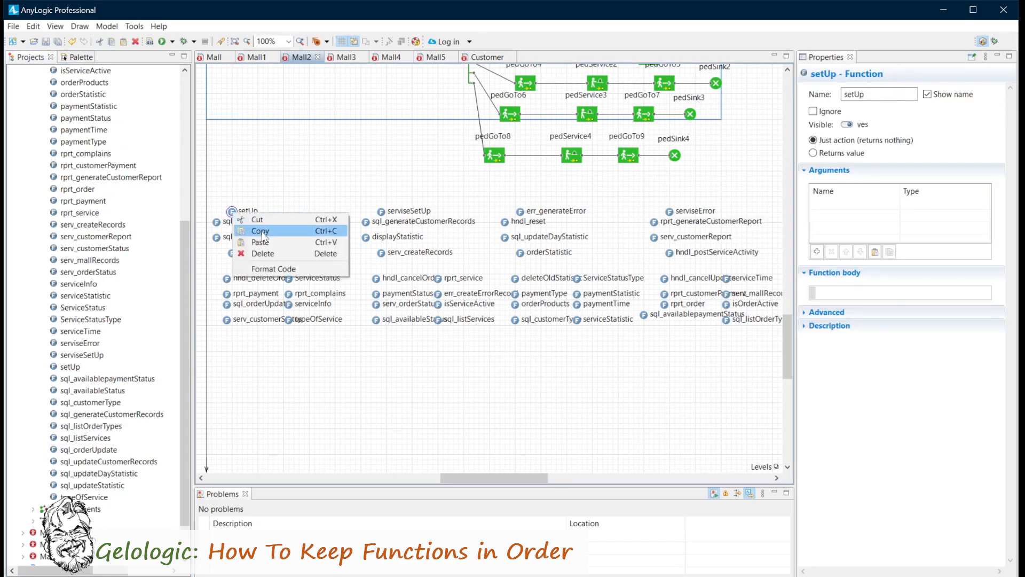
left_click(264, 231)
right_click(238, 142)
left_click(266, 168)
Rename the pasted setUp copy as sql and set it to be ignored, making it a placeholder.
double_click(865, 95)
type("sql")
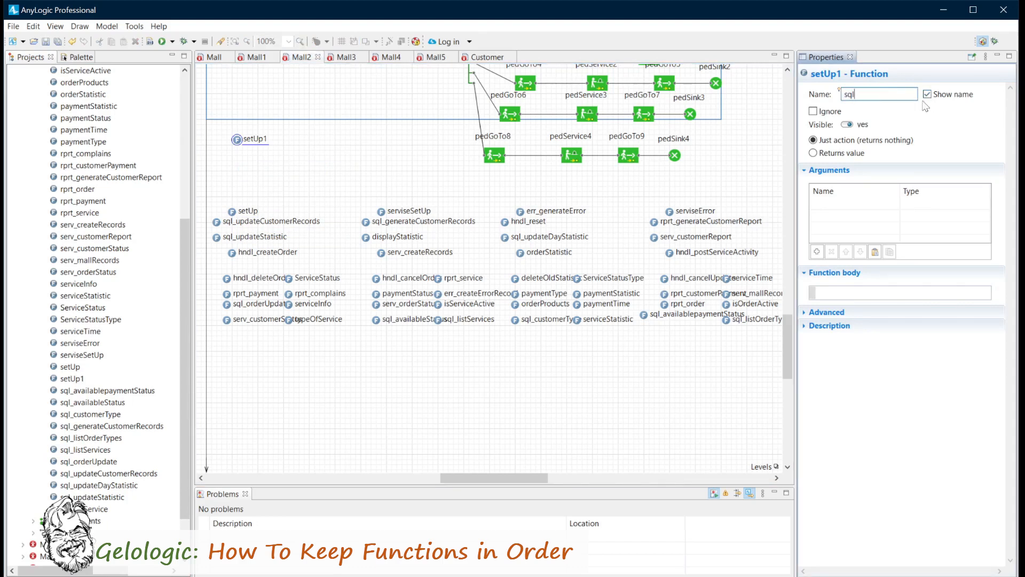
left_click(812, 111)
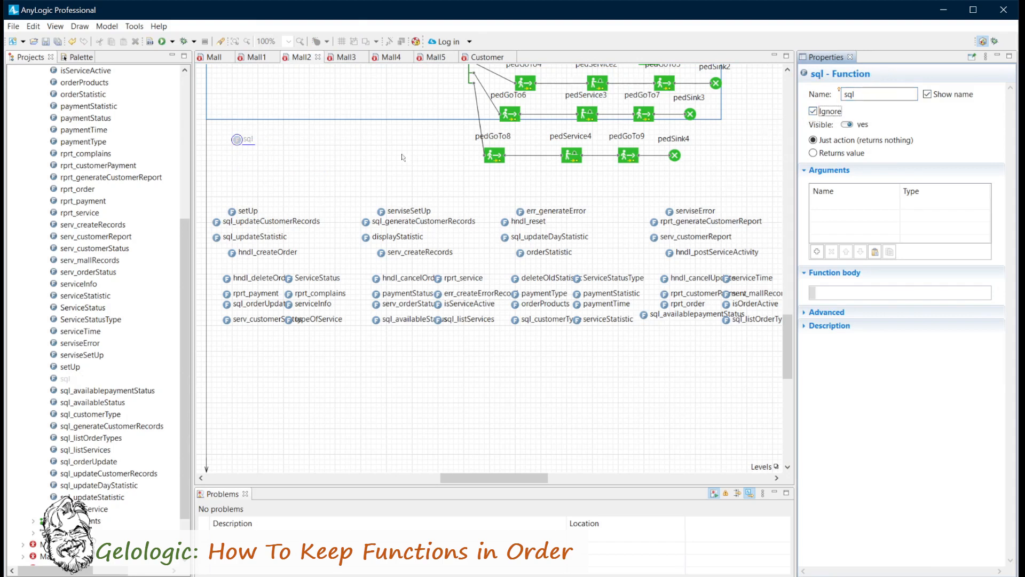
Duplicate the ignored sql placeholder function beside the original and name the copy r.
right_click(235, 141)
left_click(275, 142)
right_click(276, 143)
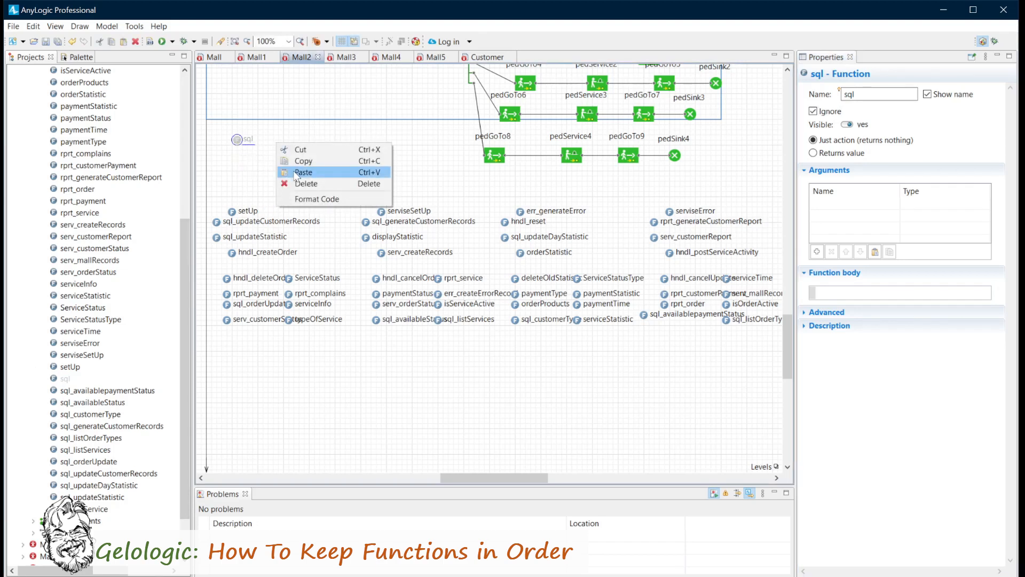
left_click(297, 174)
double_click(851, 94)
type("r")
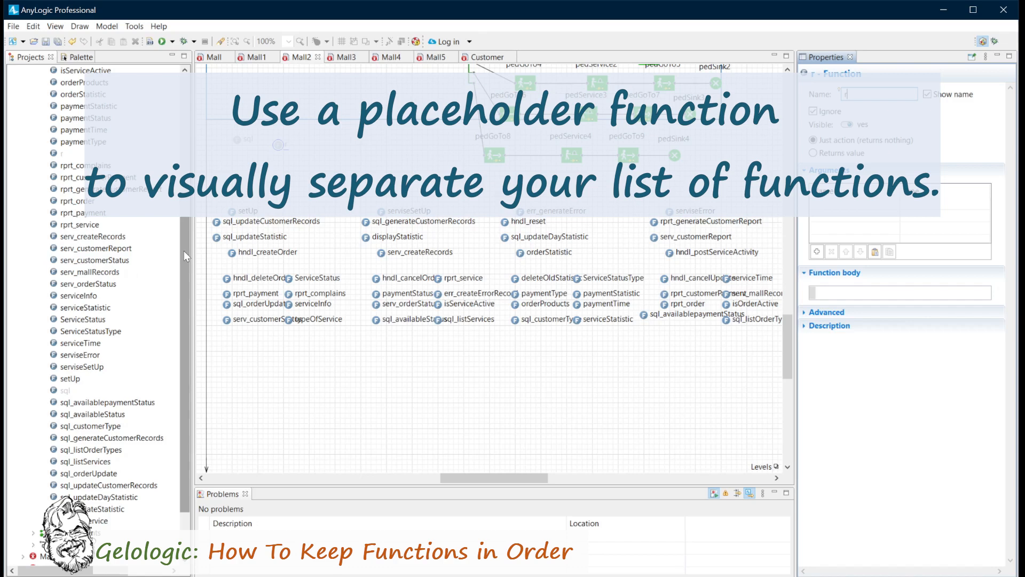
left_click_drag(183, 250, 188, 107)
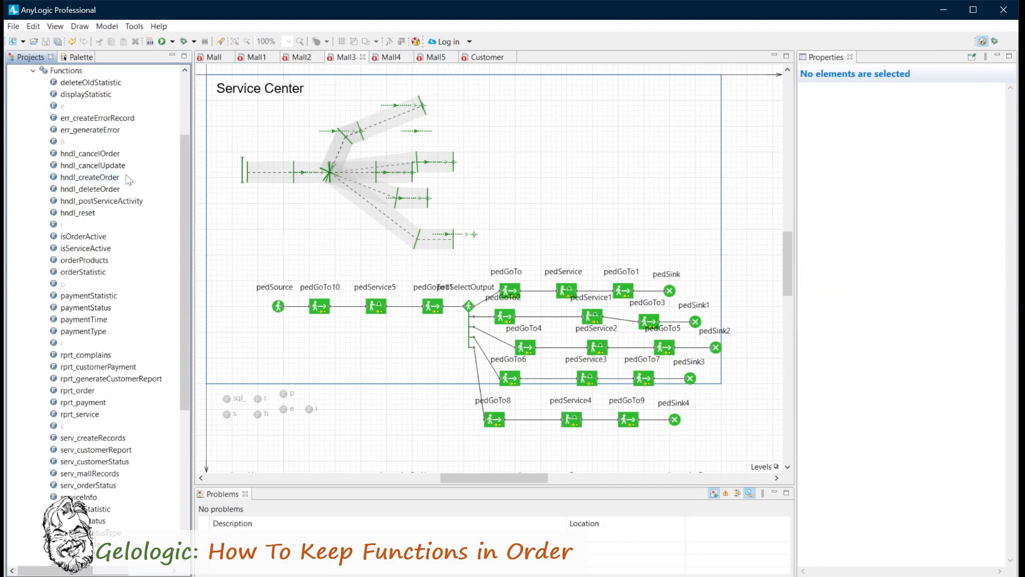
Duplicate the setUp function in Mall3 into the empty area below the other functions and name the copy errMsg.
left_click_drag(181, 144, 202, 125)
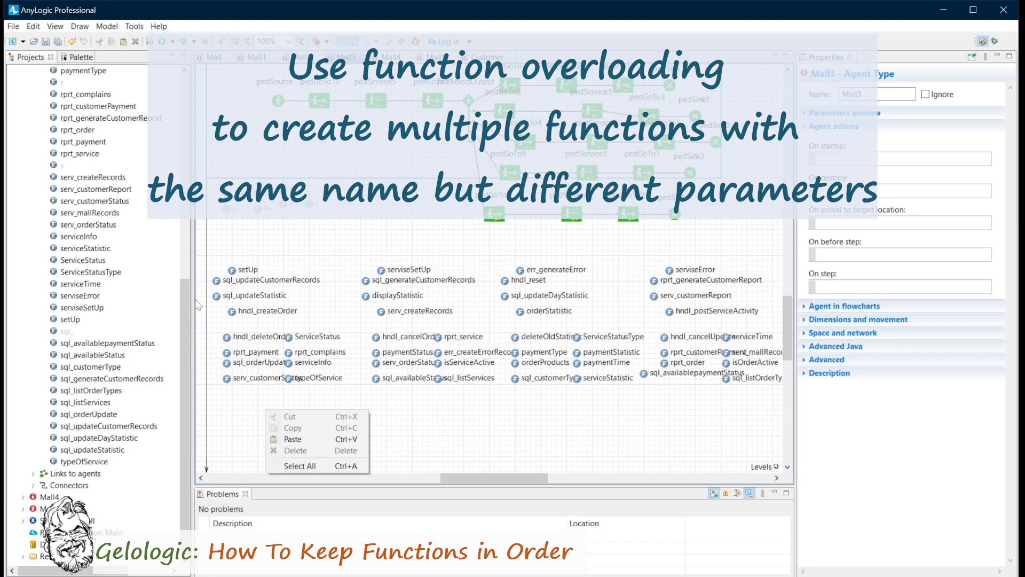
left_click(233, 270)
right_click(232, 270)
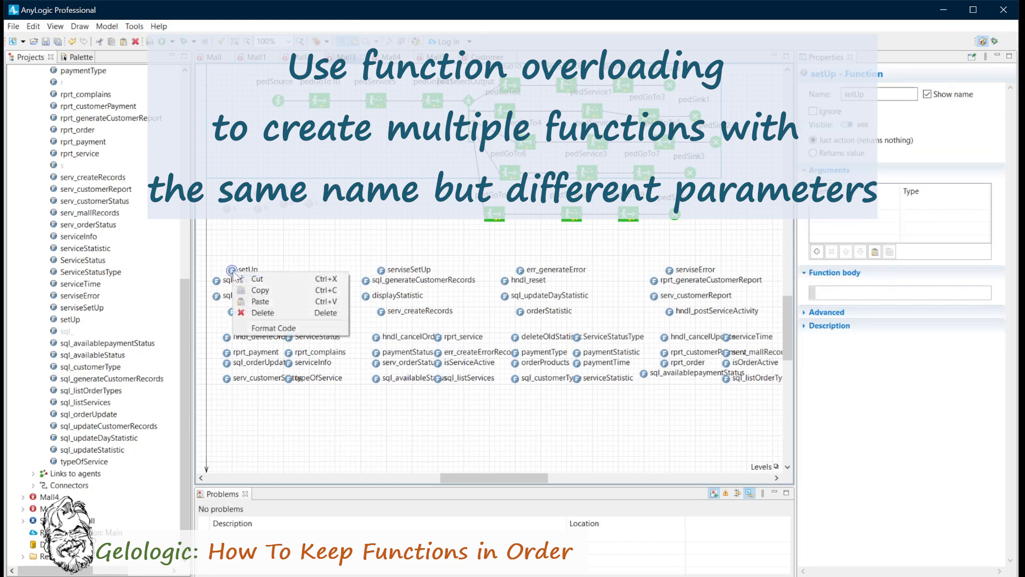
left_click(259, 291)
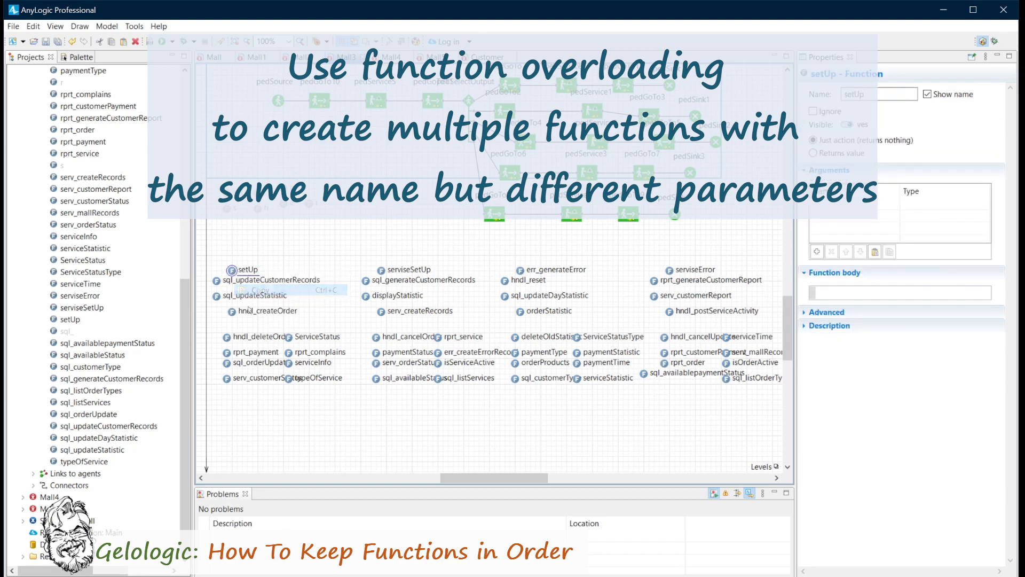
right_click(255, 409)
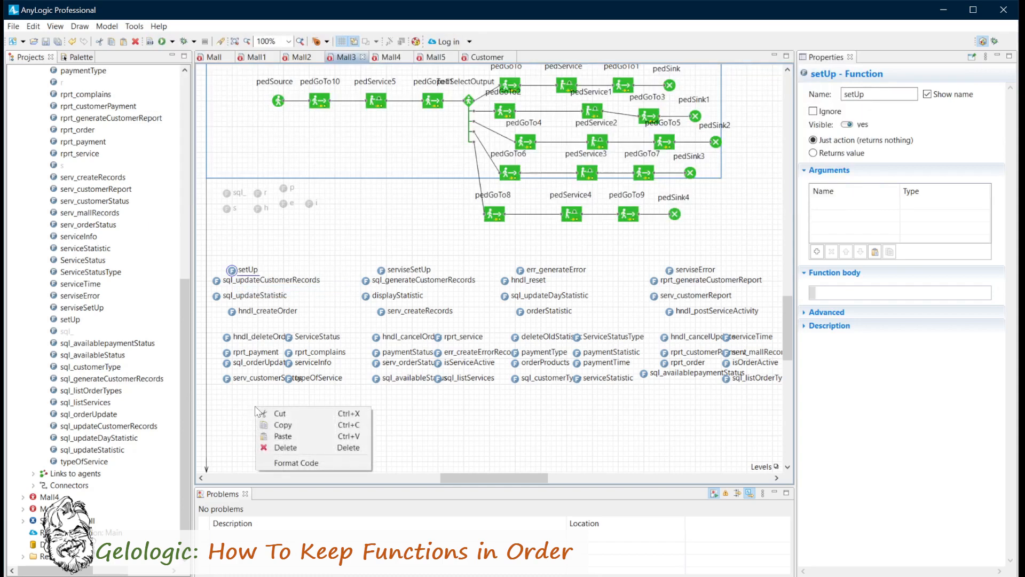
left_click(278, 436)
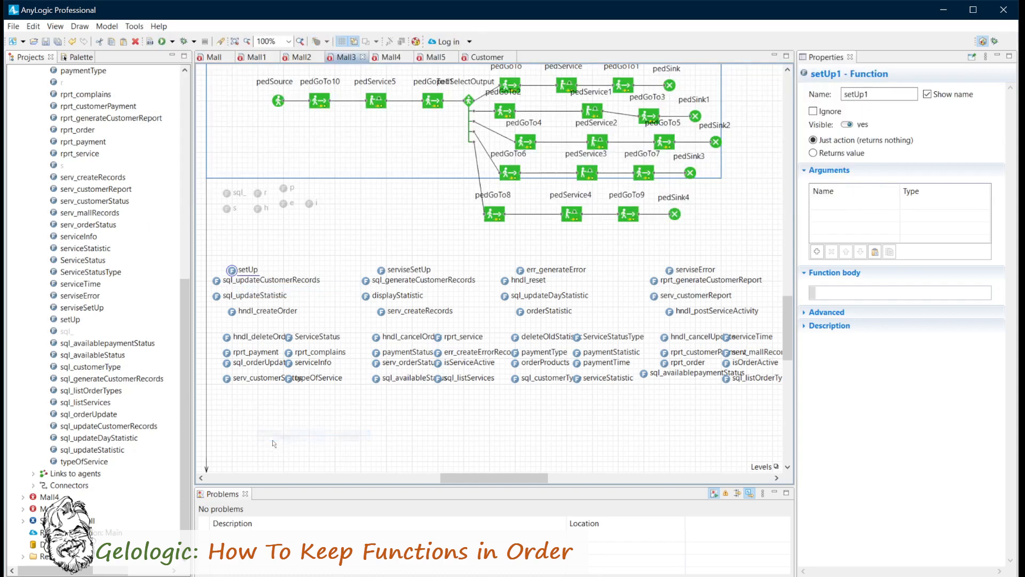
double_click(899, 90)
type("errMsg")
Add two arguments to errMsg: timestamp of type double and agent of type Agent.
left_click(827, 204)
type("timestamp")
key("Tab")
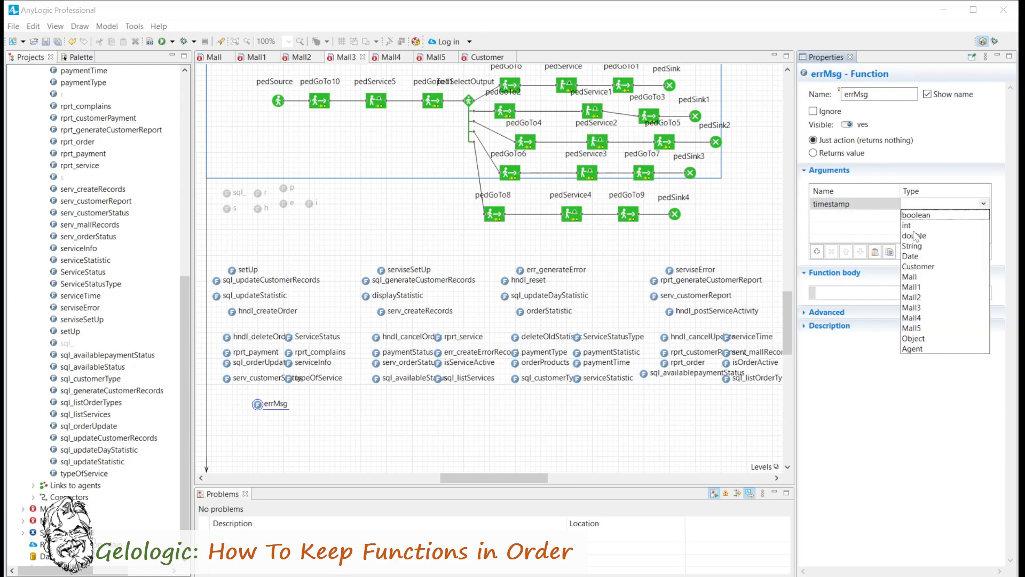
left_click(914, 235)
left_click(841, 215)
type("age")
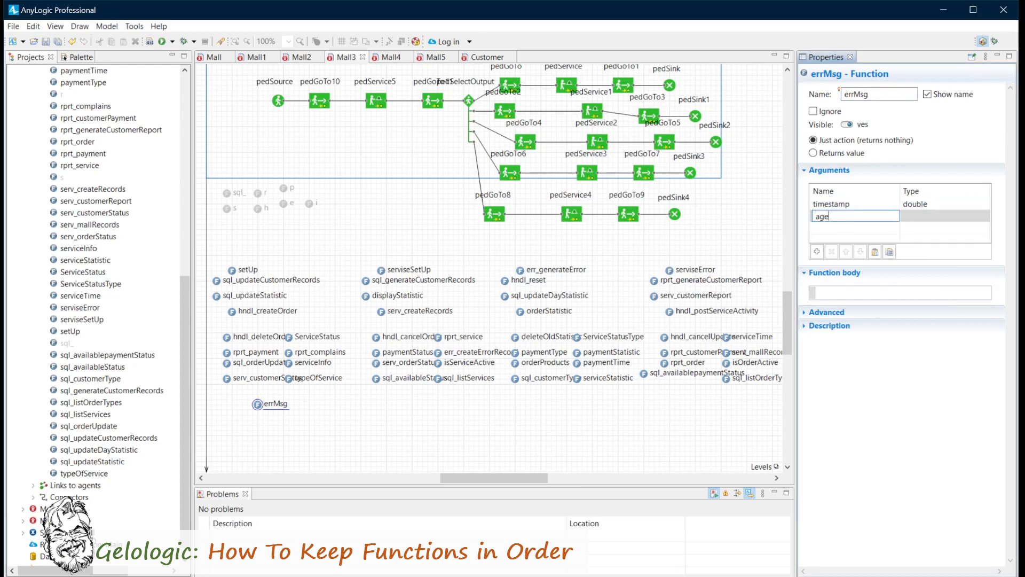
type("nt")
key("Tab")
left_click(916, 366)
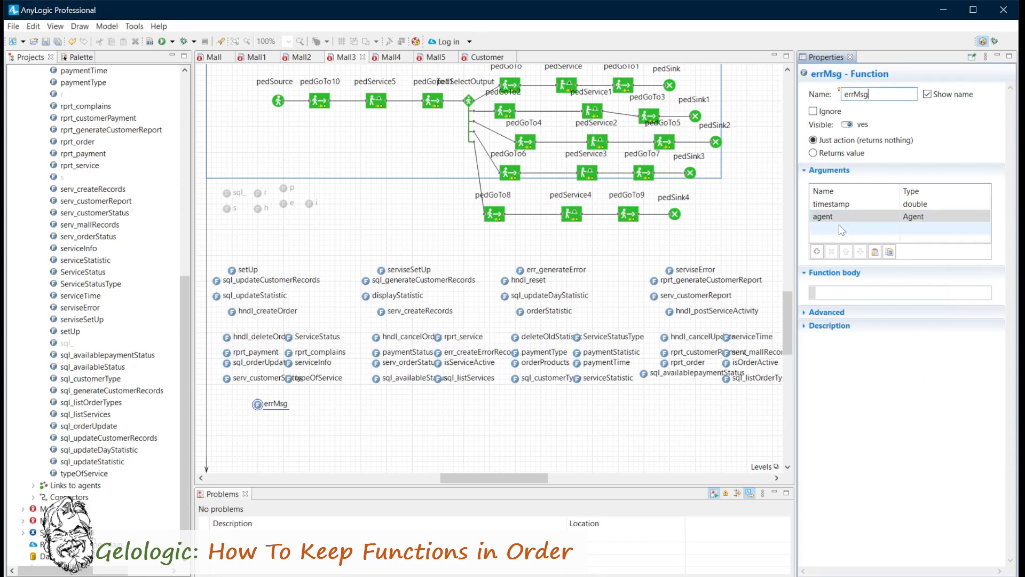
Add two more arguments to errMsg, errtCode and errMsg, both of type String.
left_click(841, 226)
type("errtCode")
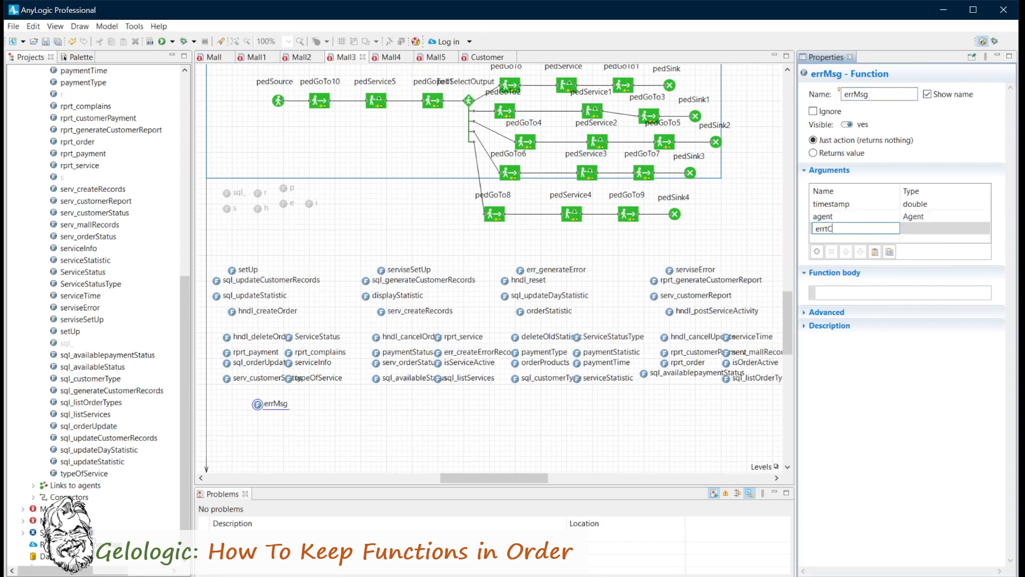
key("Tab")
left_click(917, 278)
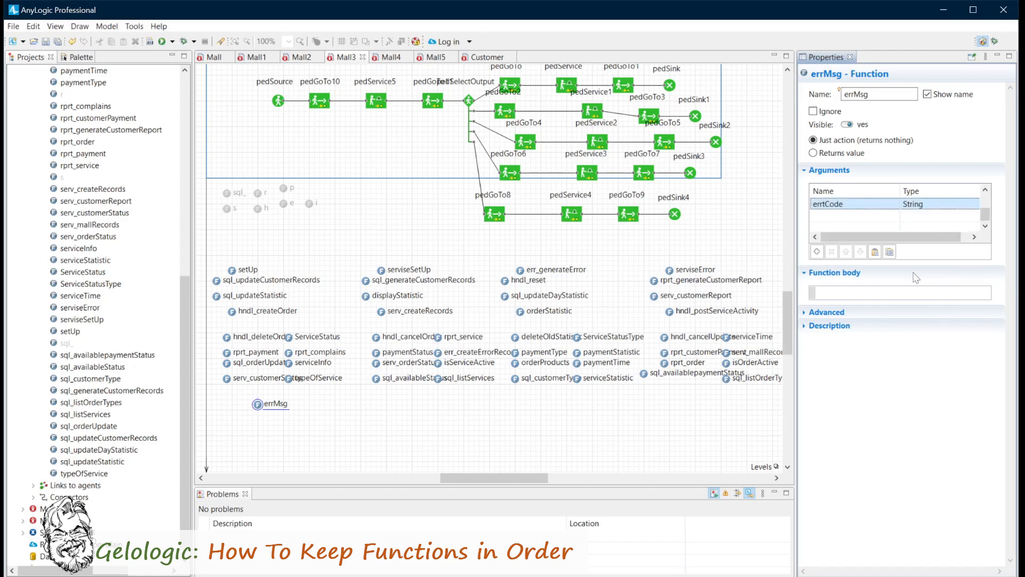
left_click(837, 215)
type("errMsg")
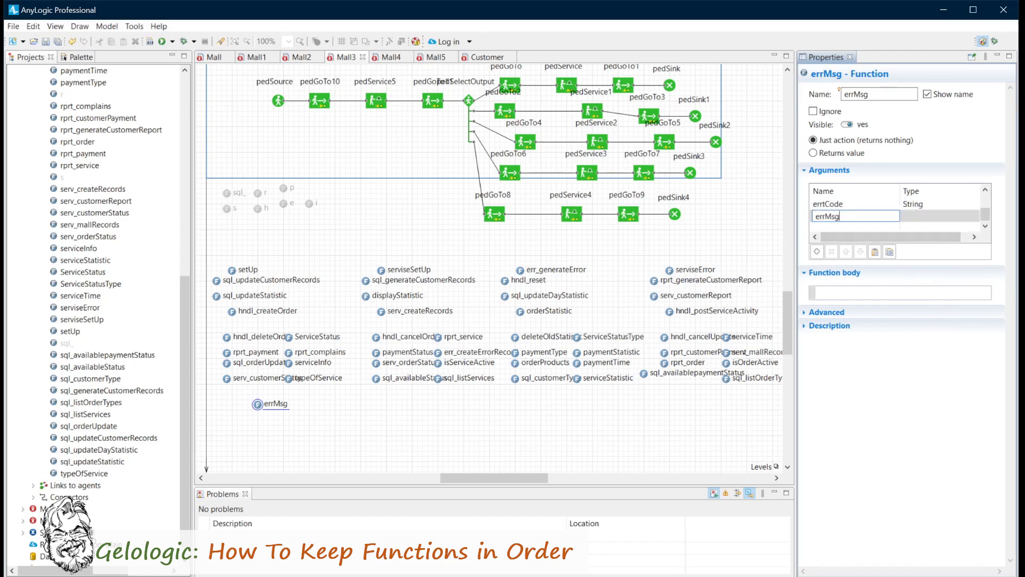
left_click(931, 216)
left_click(973, 216)
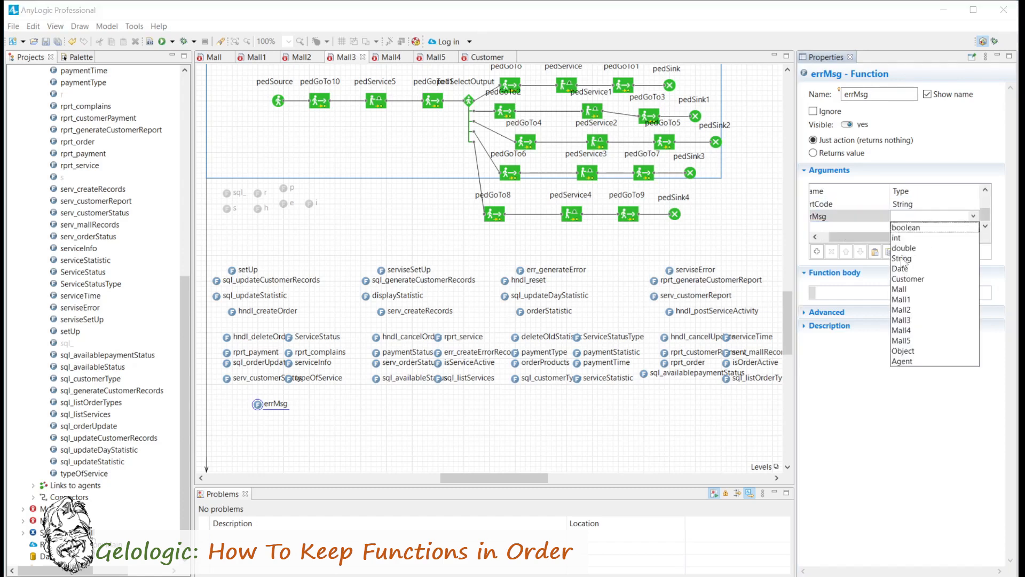
left_click(902, 257)
Start the errMsg function body with traceln(""+timestamp+" ".
left_click(829, 293)
type("tra")
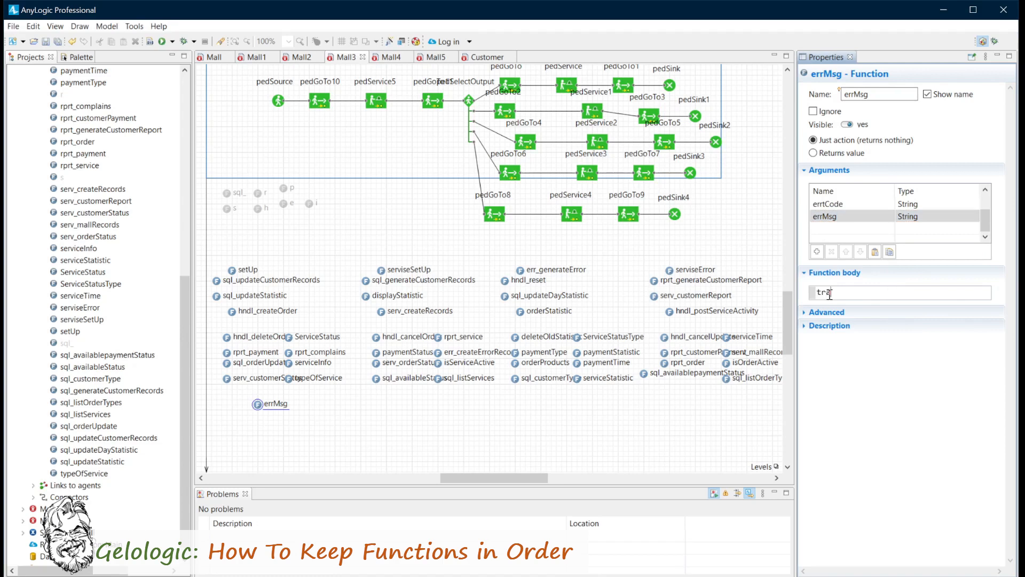
type("celn(time")
key("Right")
key("Right")
type("\"\"+timestamp+\"\"")
Append + agent.getClass().getName() to the traceln expression on a new line.
key("Return")
type("+ age")
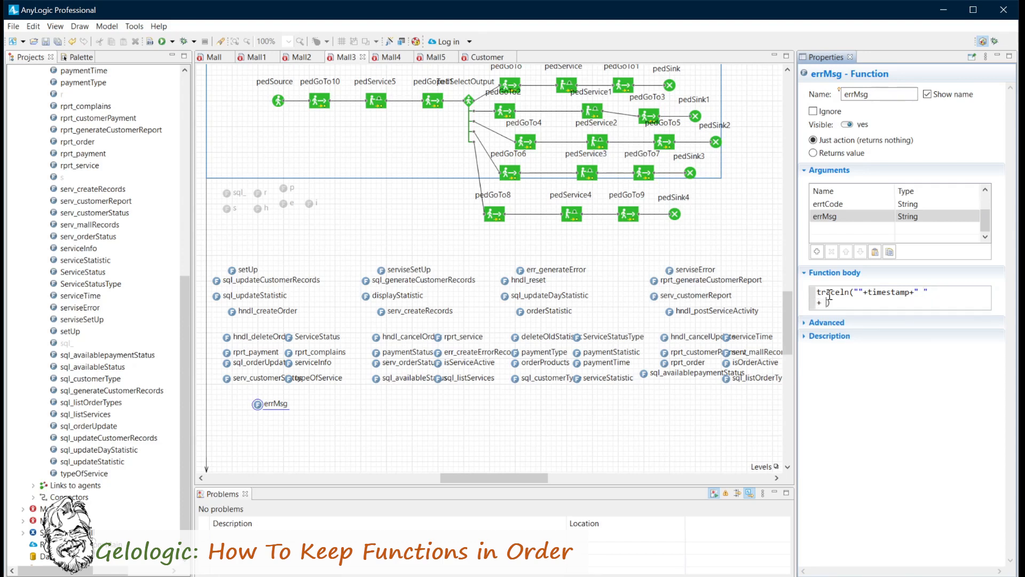
type("nt.getClass().getName()")
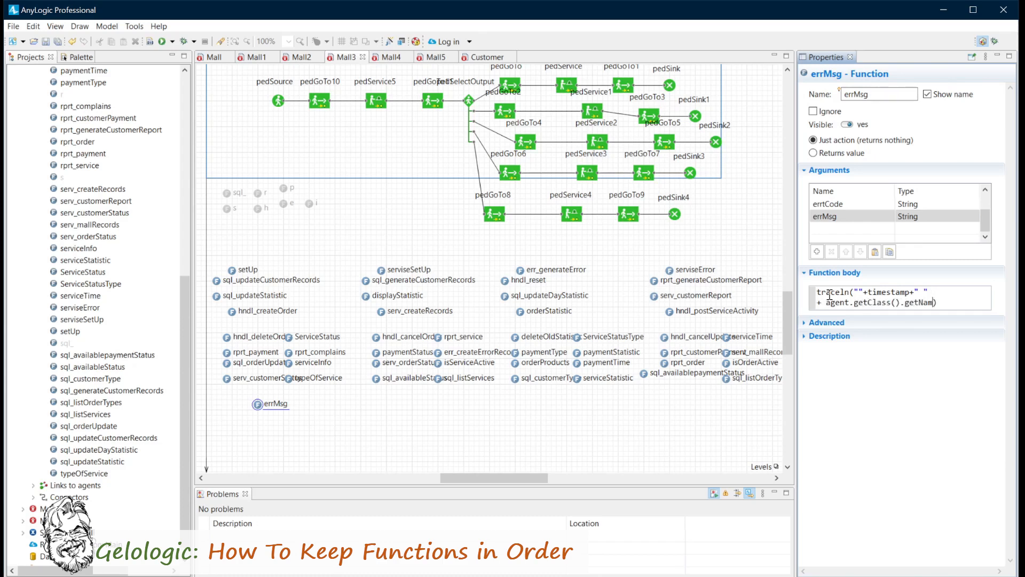
Complete the traceln call on a third line with + "Error ("+errCode+"): "+errMsg.
key("Return")
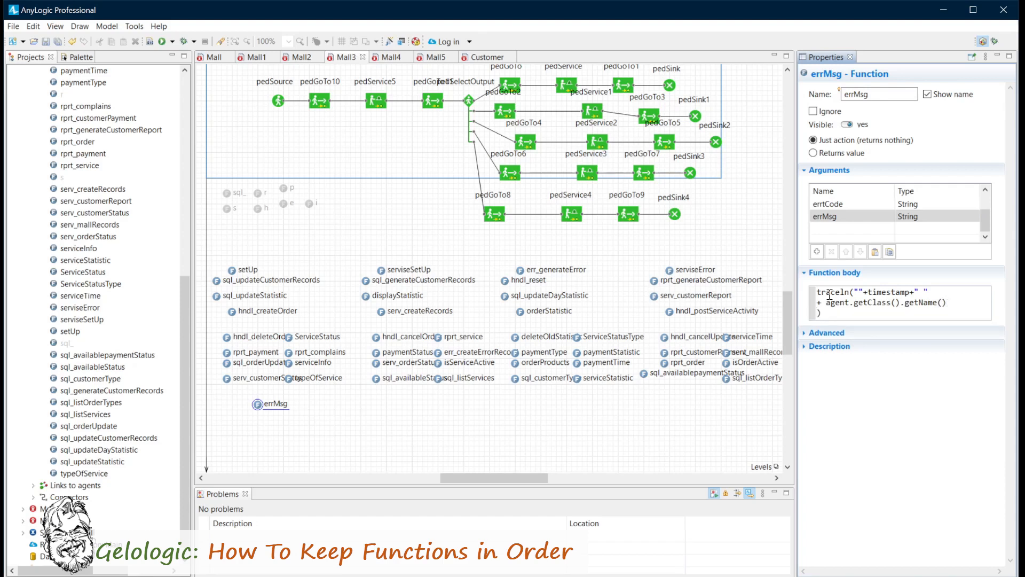
type("+ \"error")
key("BackSpace")
type("E")
type(" (\"+errCode\"")
key("BackSpace")
type("+\"): \"+errMsg);")
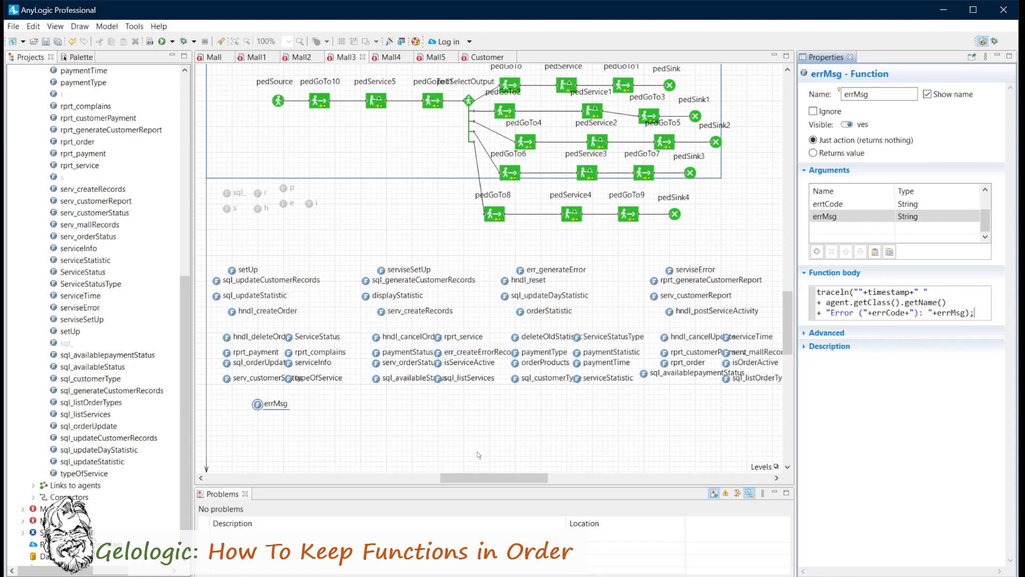
Duplicate the errMsg function beside the original and give the copy the same name, errMsg.
right_click(257, 405)
left_click(278, 425)
right_click(315, 403)
left_click(335, 434)
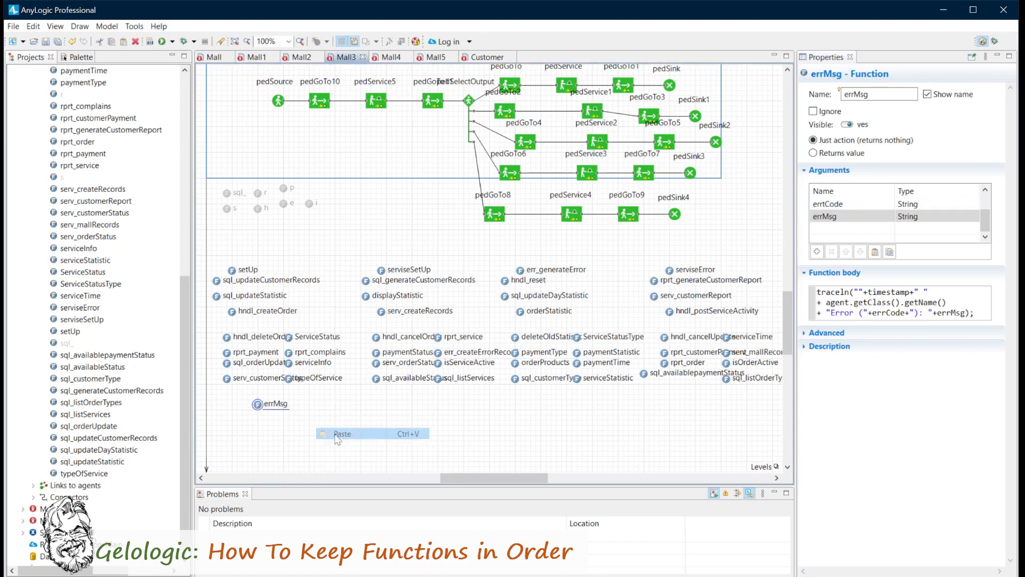
left_click(879, 93)
key("BackSpace")
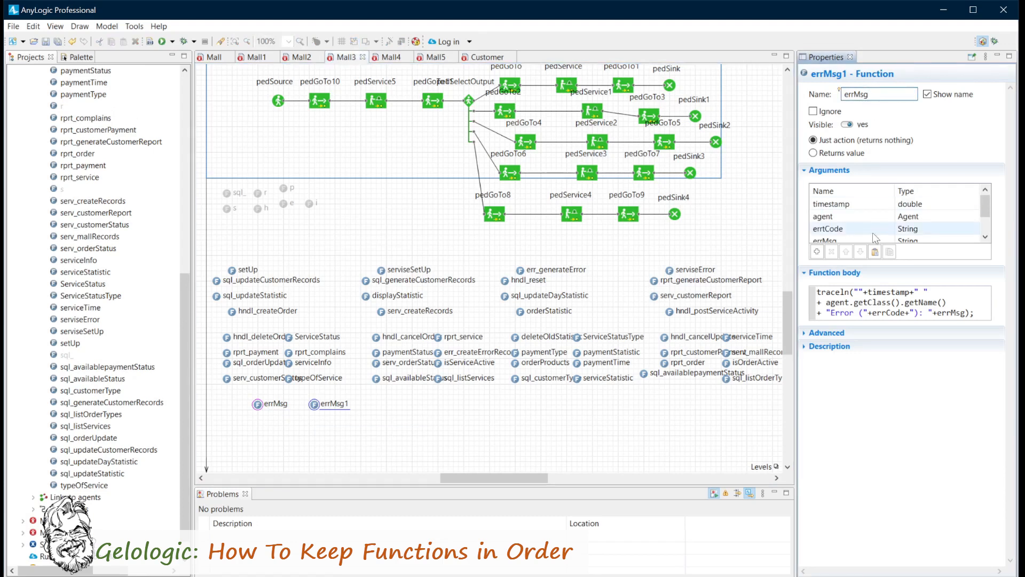
Set the type of the errtCode argument in the second errMsg function to int.
left_click(941, 228)
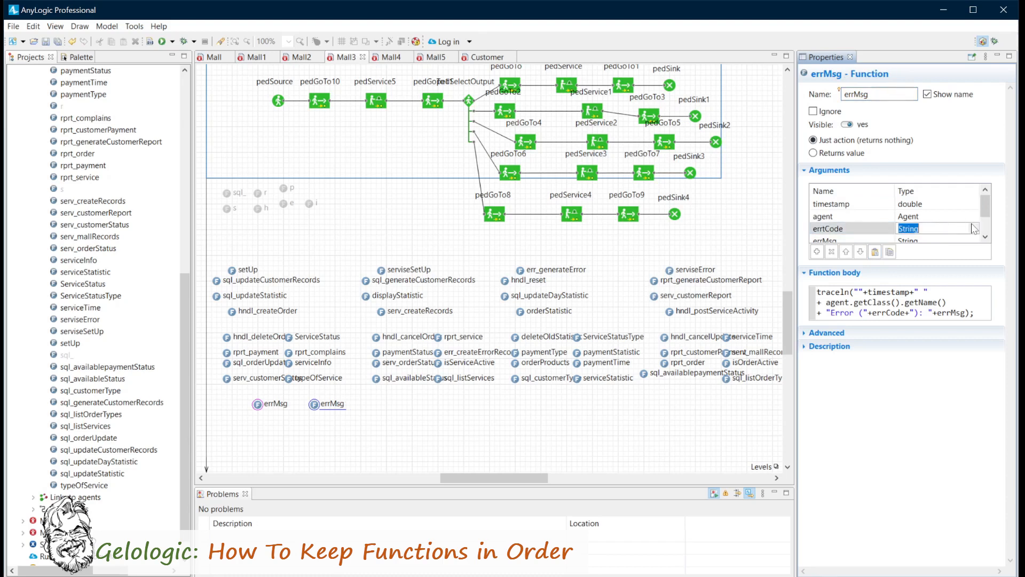
left_click(974, 228)
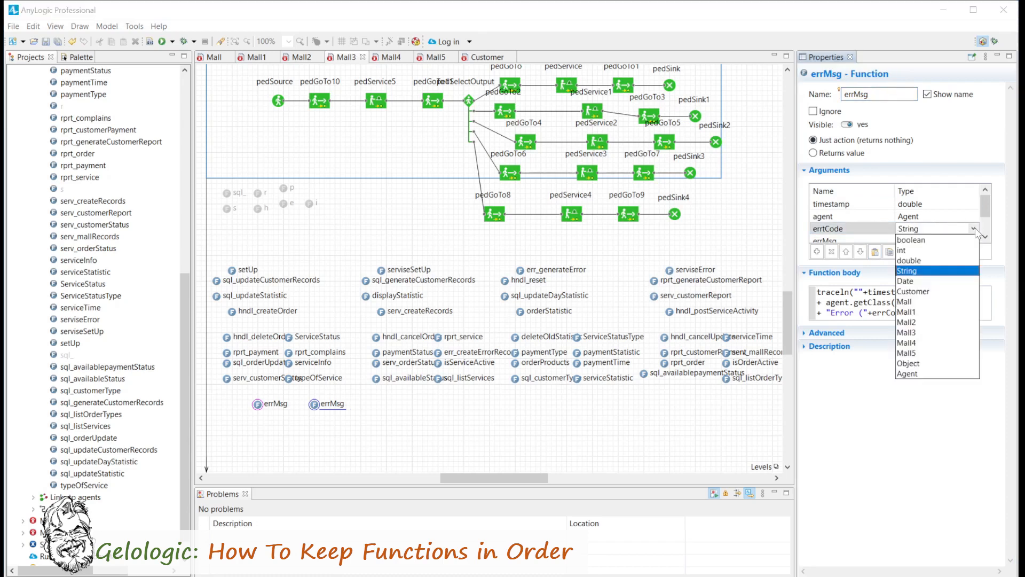
left_click(906, 254)
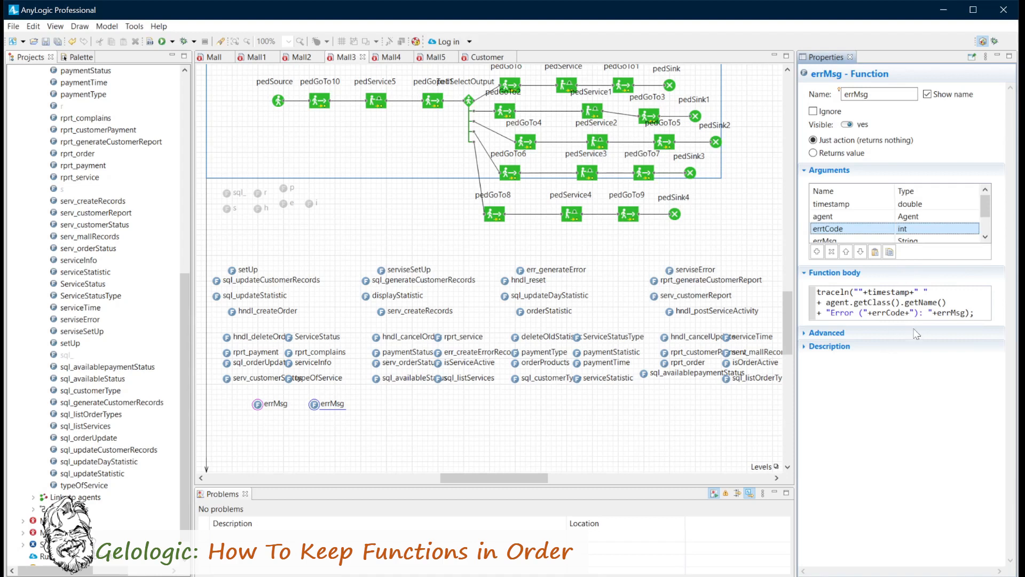
Turn the second function's body into an errMsg call with timestamp and agent as its first arguments, removing the surrounding string text.
double_click(821, 291)
type("errMsg")
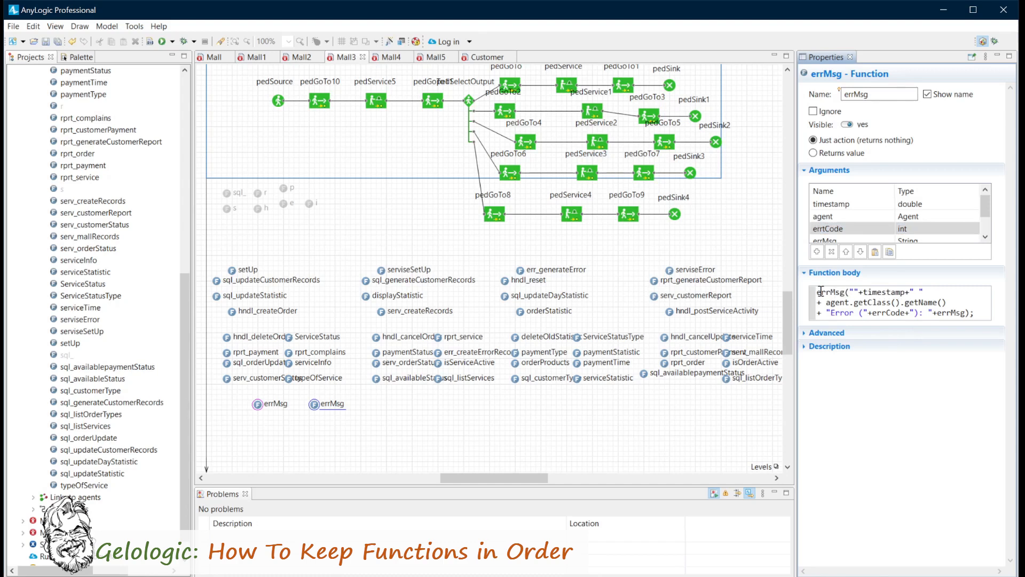
left_click_drag(863, 292, 825, 302)
key("BackSpace")
type(",agent,")
left_click_drag(918, 292, 869, 308)
type(",")
mouse_move(960, 292)
left_mouse_down()
mouse_move(990, 292)
mouse_move(955, 292)
left_mouse_up()
left_click(934, 346)
Insert String.format("0x%08X", in front of errCode in the errMsg call.
type("String")
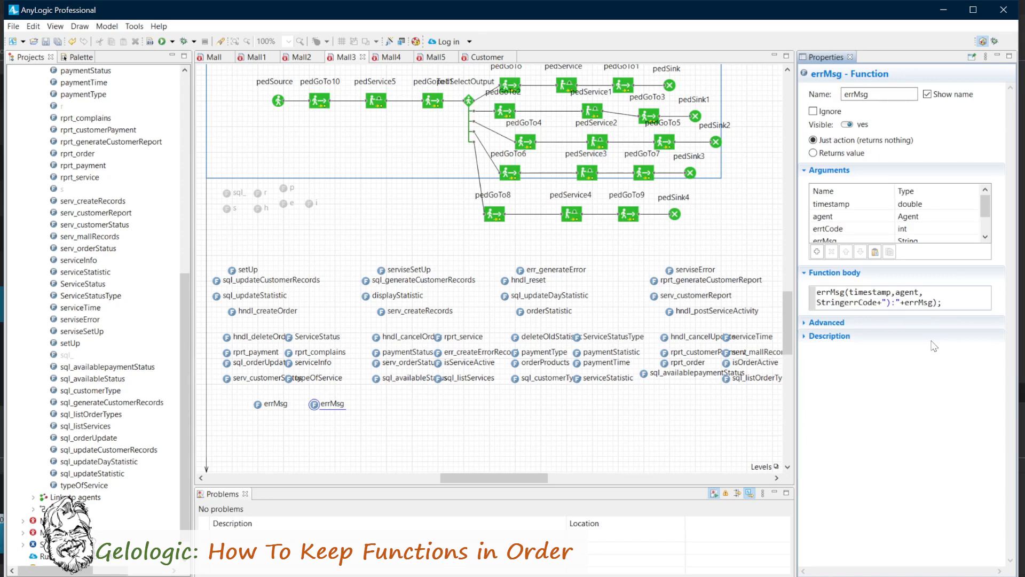
type(".format(\"")
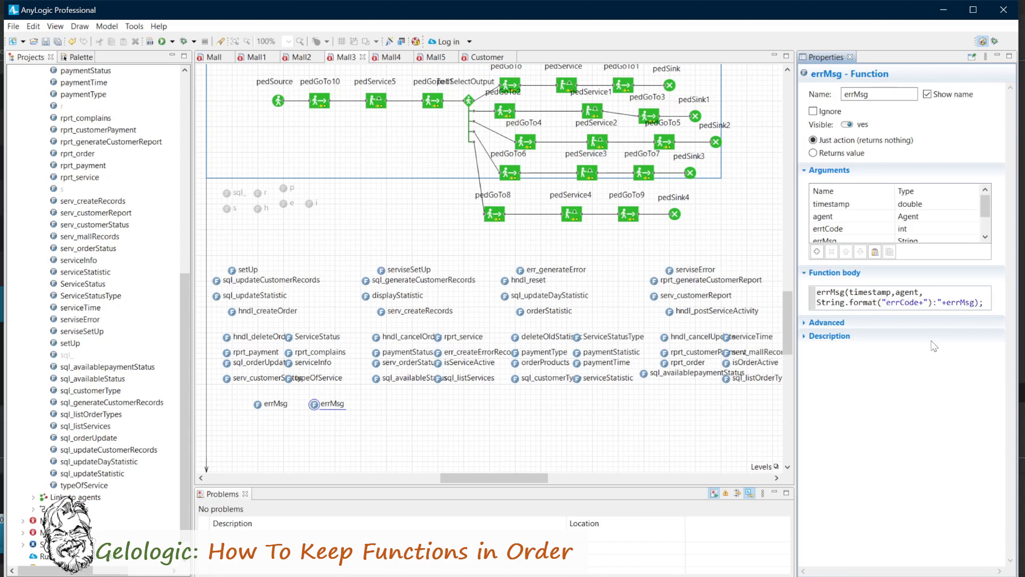
type("0x%08X\"")
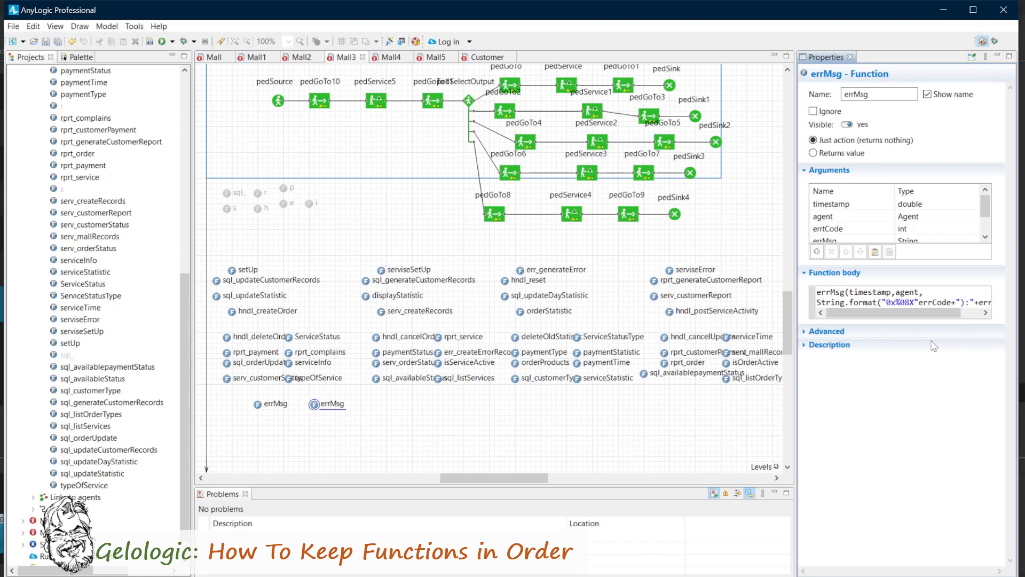
type(",")
Close the format call after errCode and pass errMsg as the last argument on a new line.
key("Delete")
key("Delete")
key("Right")
key("Return")
type(",")
key("Delete")
key("Delete")
key("Delete")
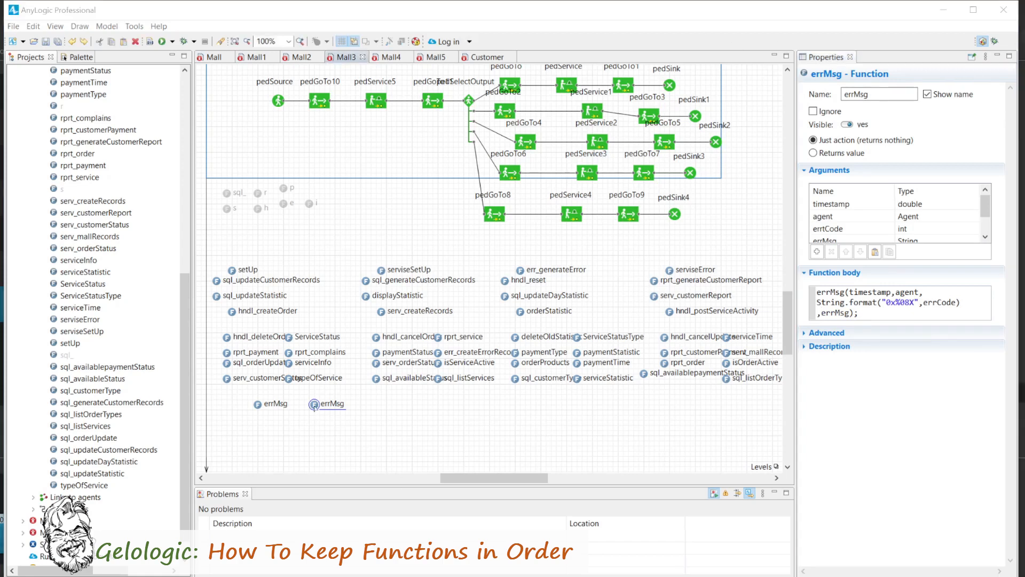
Duplicate the second errMsg function next to it and name the copy errMsg as well.
left_click(315, 406)
right_click(363, 412)
left_click(385, 437)
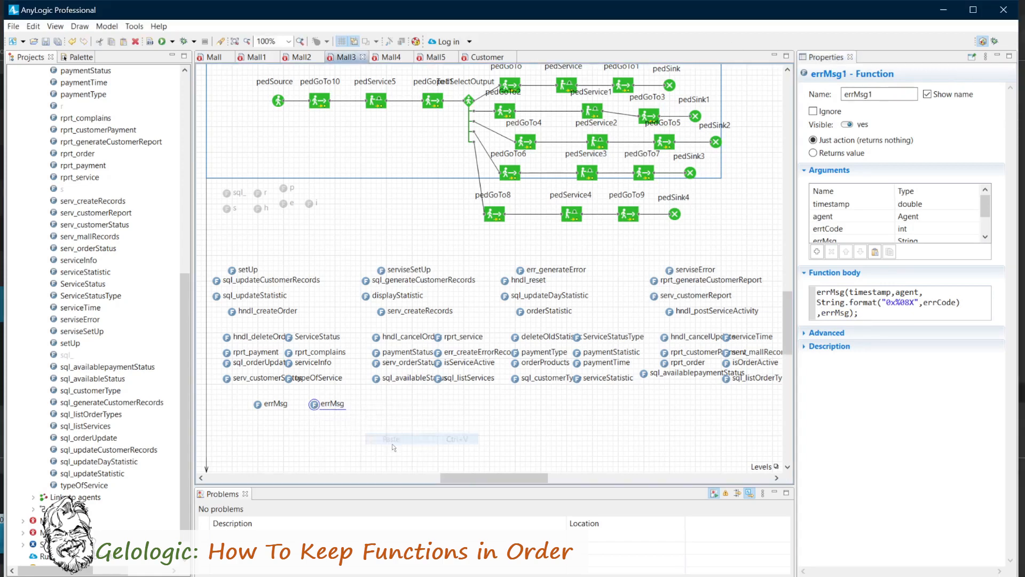
left_click(880, 99)
key("BackSpace")
Remove the timestamp argument from the third errMsg function and set its errtCode argument type to String.
left_click(877, 206)
left_click(832, 251)
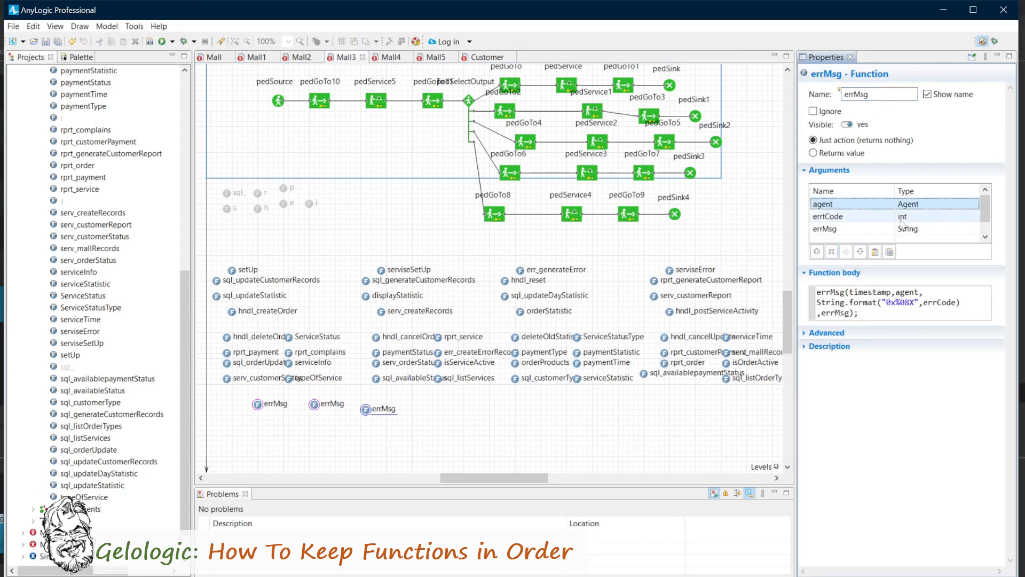
left_click(902, 219)
left_click(914, 271)
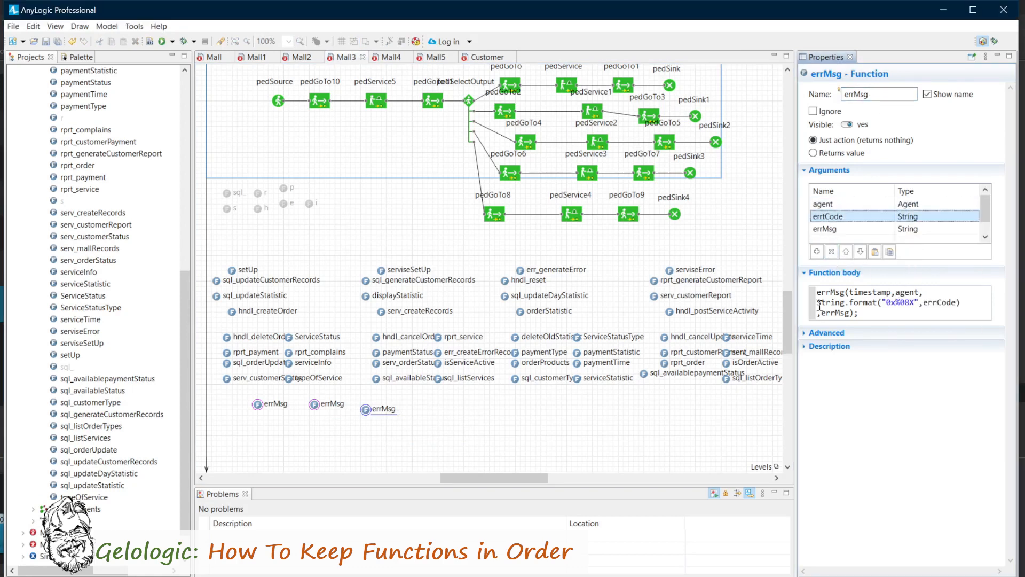
Edit the third function's body to call errMsg(time(),agent,errCode,errMsg), without the timestamp variable and hexadecimal formatting.
left_click_drag(867, 292, 891, 291)
type("()")
left_click_drag(817, 302, 922, 302)
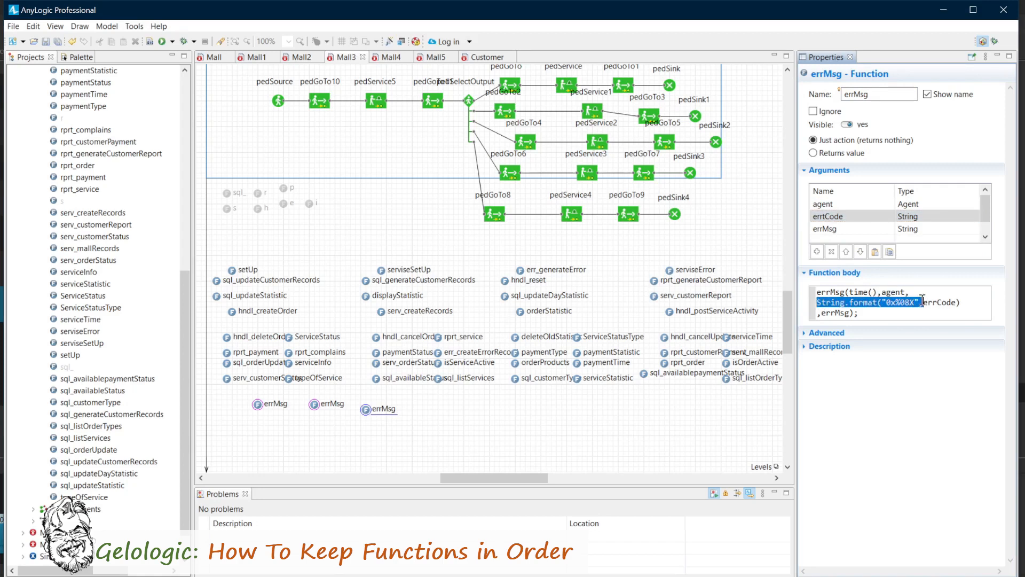
key("Delete")
left_click(857, 302)
key("BackSpace")
left_click(908, 293)
key("BackSpace")
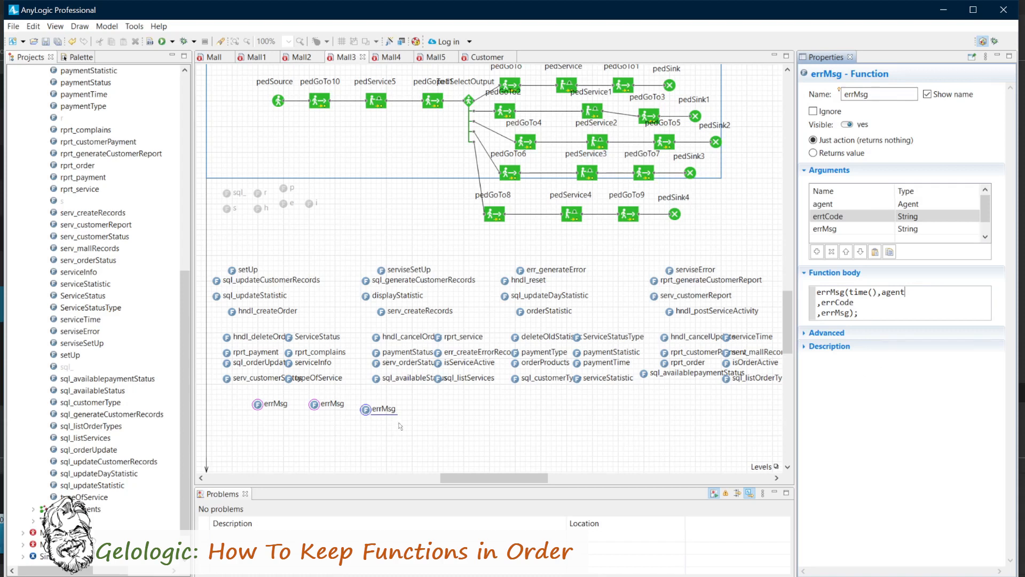
Duplicate the third errMsg function beside it under the same name and delete the copy's agent and errtCode arguments.
right_click(366, 409)
left_click(391, 429)
right_click(416, 409)
left_click(432, 439)
left_click(877, 95)
key("BackSpace")
left_click(825, 204)
left_click(831, 252)
left_click(831, 251)
Replace the fourth errMsg function's body with traceln(errMsg);.
double_click(825, 292)
type("traceln")
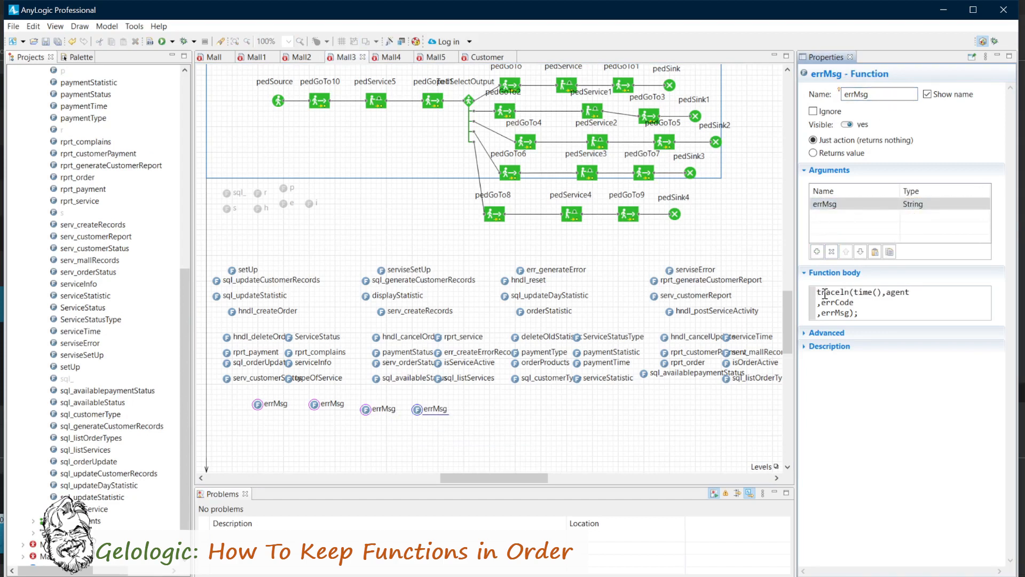
left_click_drag(853, 292, 821, 312)
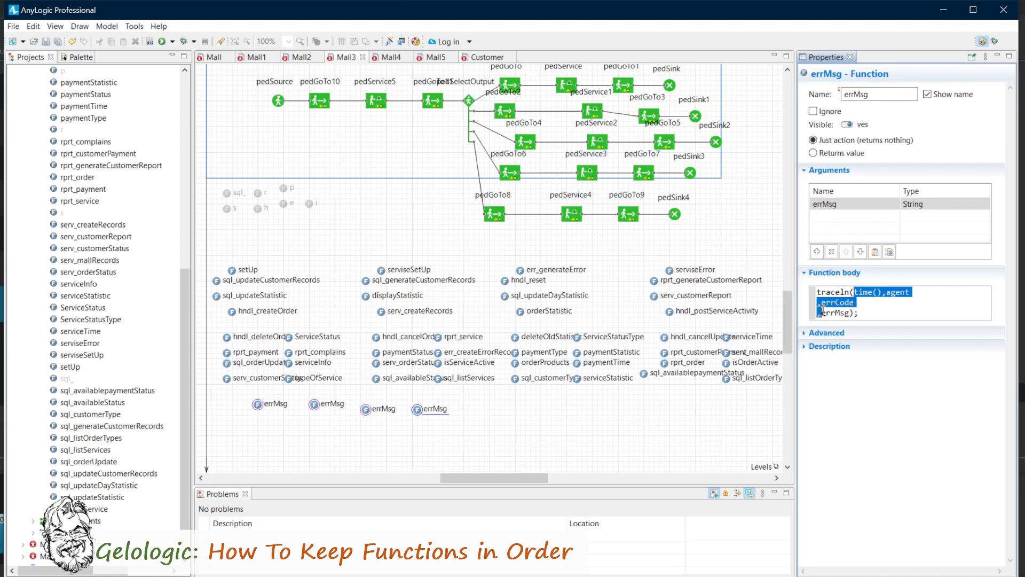
key("BackSpace")
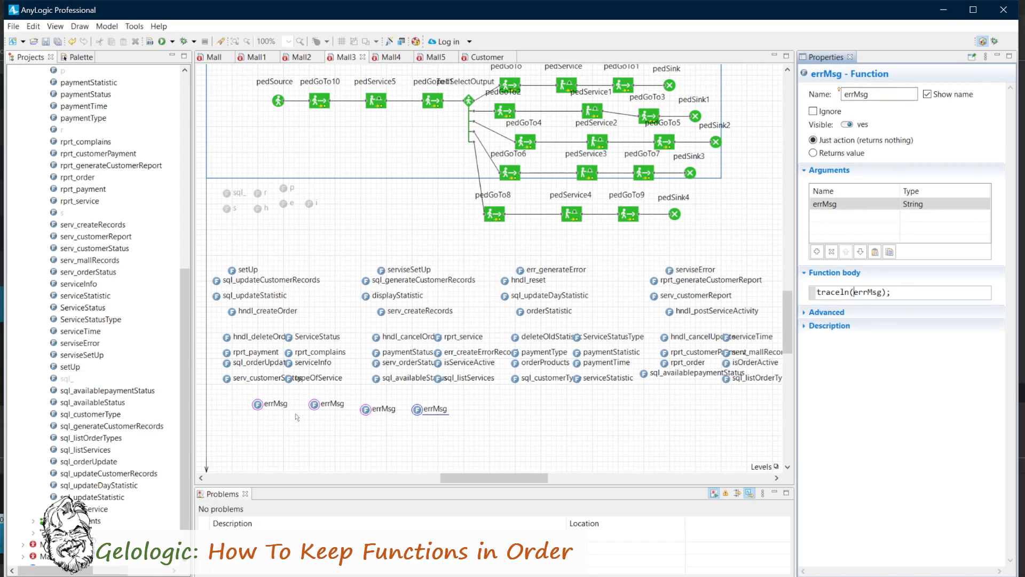
Examine the overloaded errMsg functions one after another, comparing their arguments and function bodies.
left_click(258, 404)
left_click(315, 405)
left_click_drag(366, 410, 418, 405)
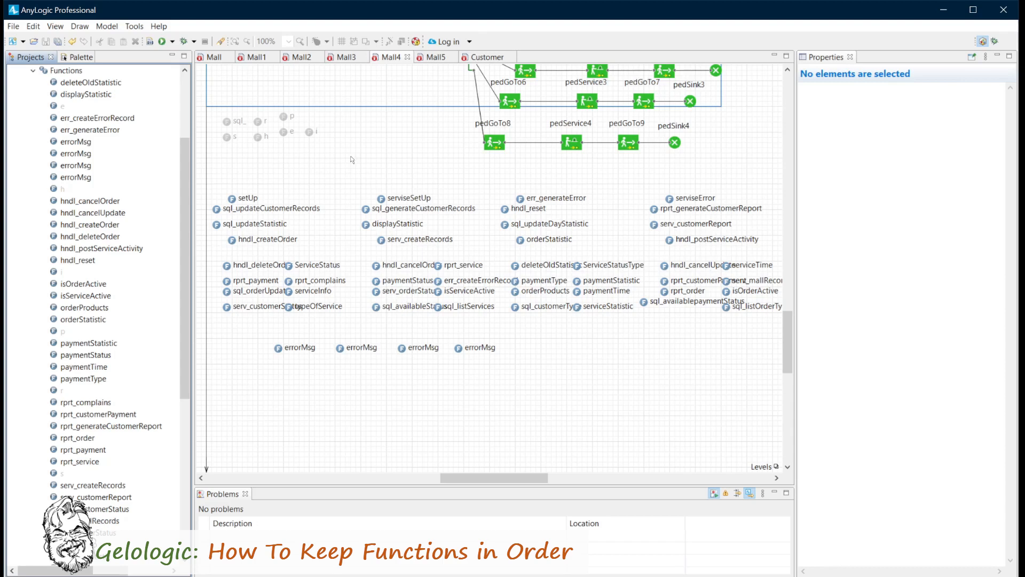
Add a rectangle with no fill colour and about 320 by 150 in size below the errorMsg functions in Mall4.
left_click(70, 58)
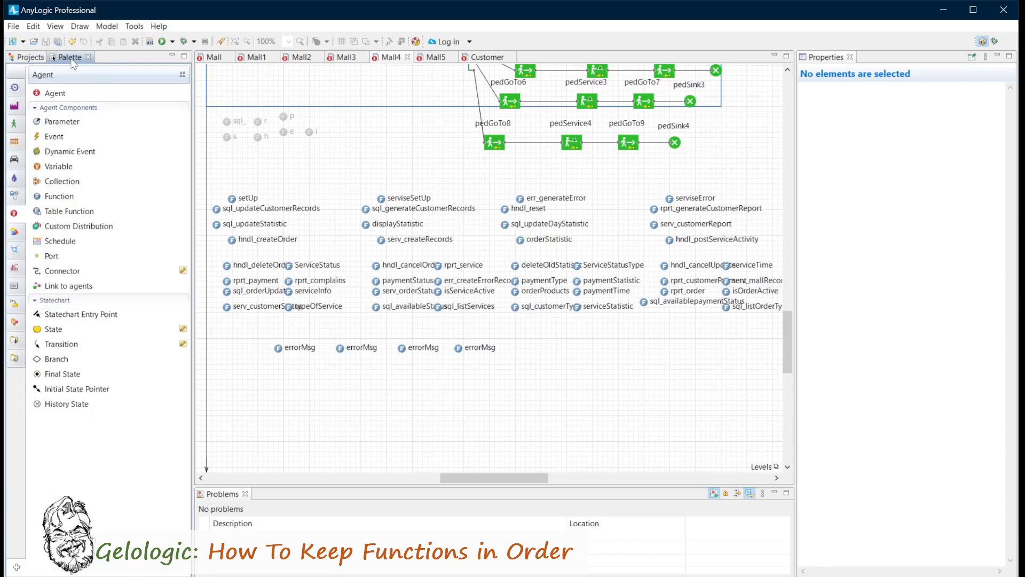
left_click(14, 231)
left_click_drag(39, 139, 232, 385)
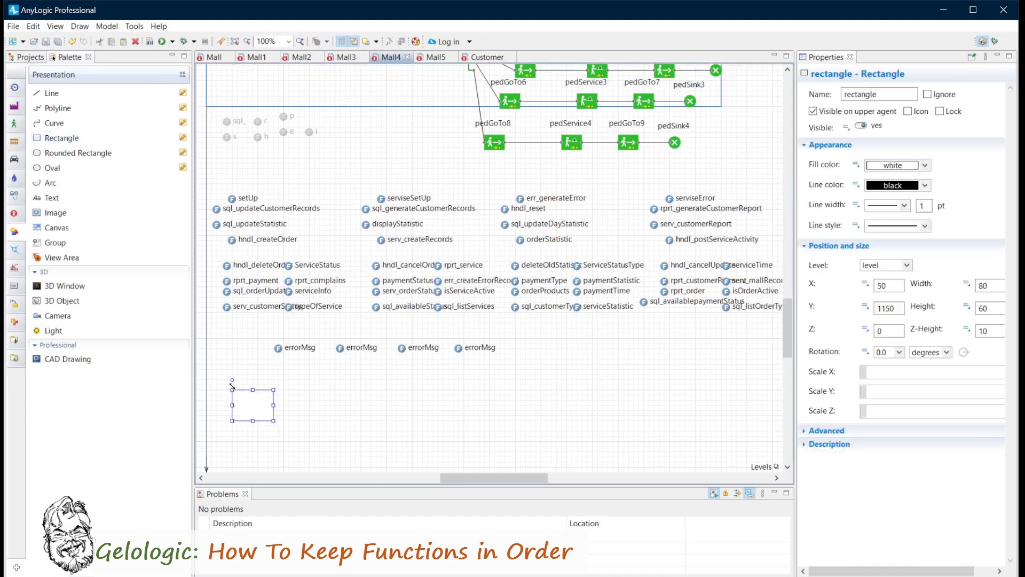
left_click(925, 165)
left_click(889, 178)
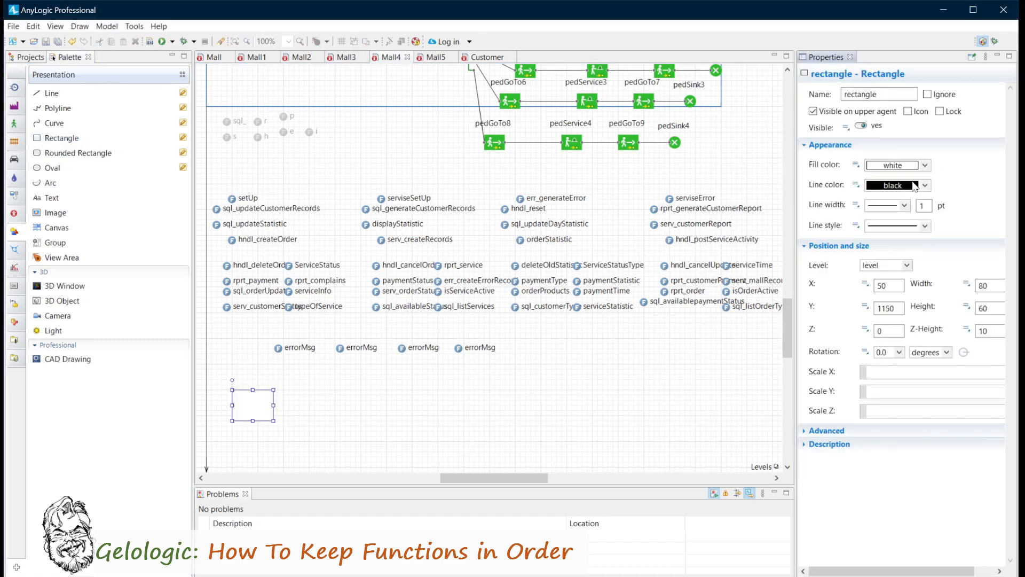
left_click_drag(273, 420, 397, 467)
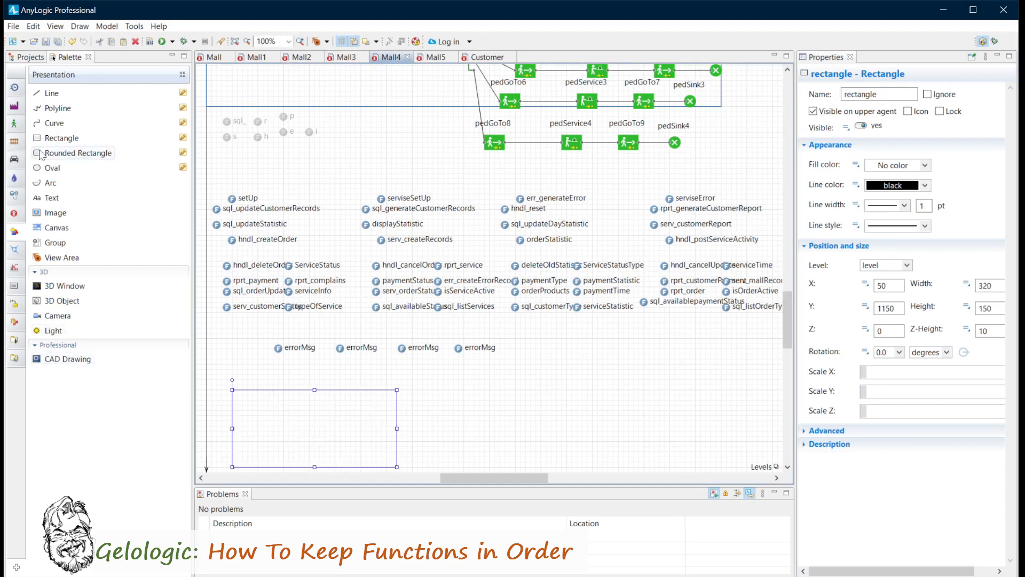
Add a text label reading Order with font size 20 near the rectangle's upper corner.
left_click(50, 197)
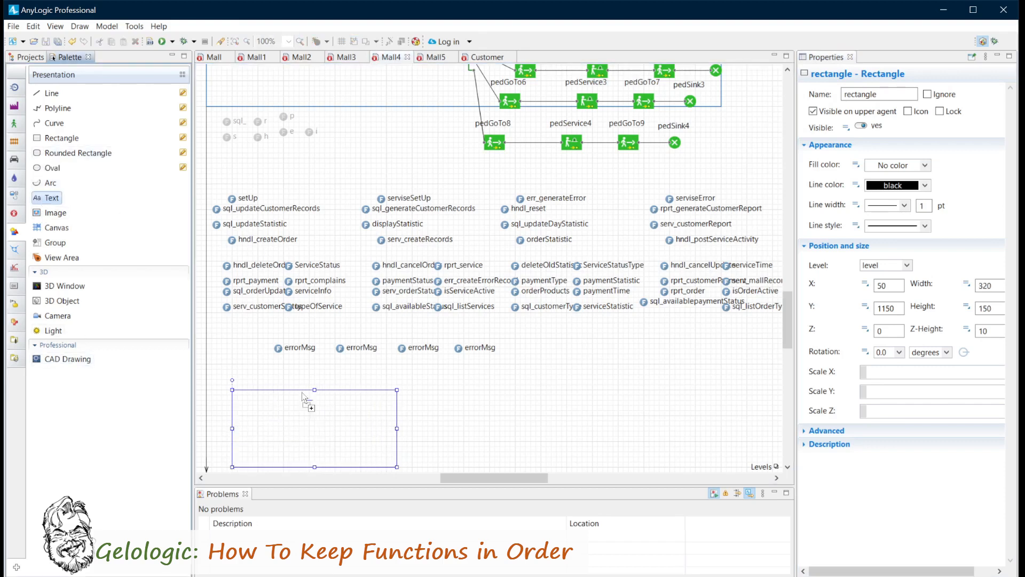
left_click(248, 401)
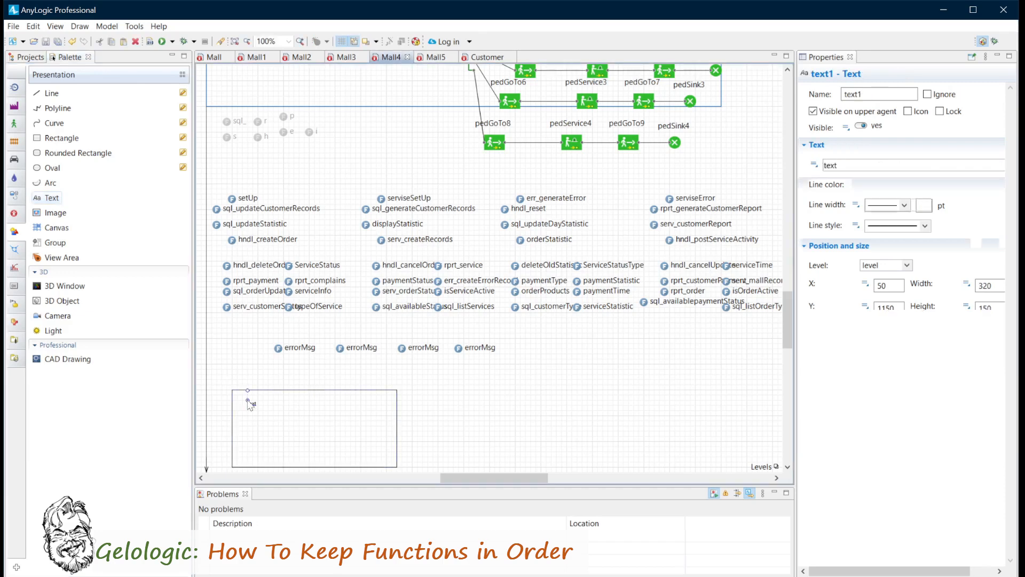
left_click(1006, 246)
left_click(993, 340)
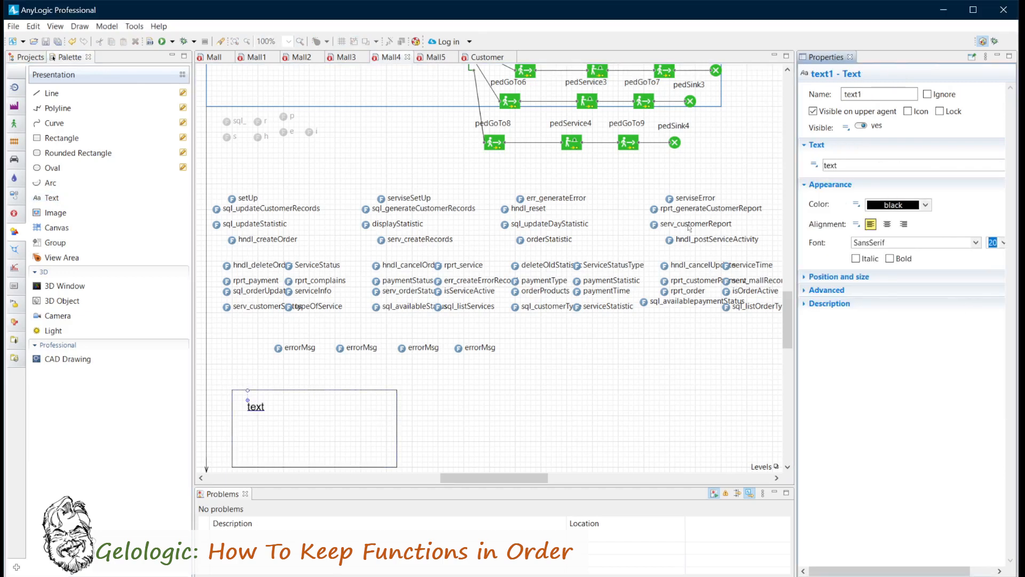
double_click(825, 165)
type("Order")
left_click(216, 469)
scroll(216, 469, "down", 1)
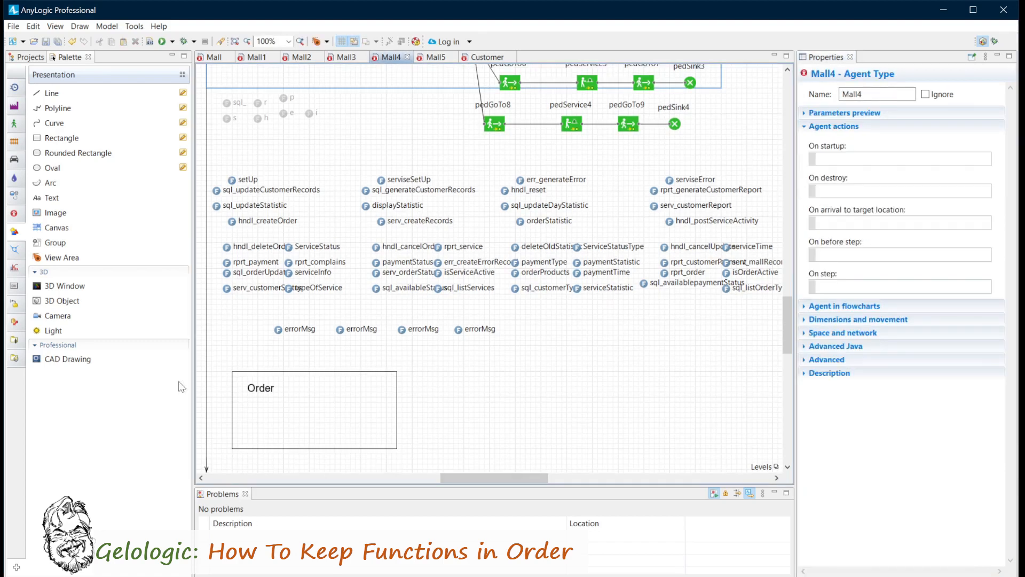
Move the hndl_createOrder, orderStatistic, isOrderActive and sql_listOrderTypes functions into the Order rectangle.
left_click_drag(234, 222, 306, 387)
left_click_drag(519, 220, 312, 403)
left_click_drag(727, 272, 305, 407)
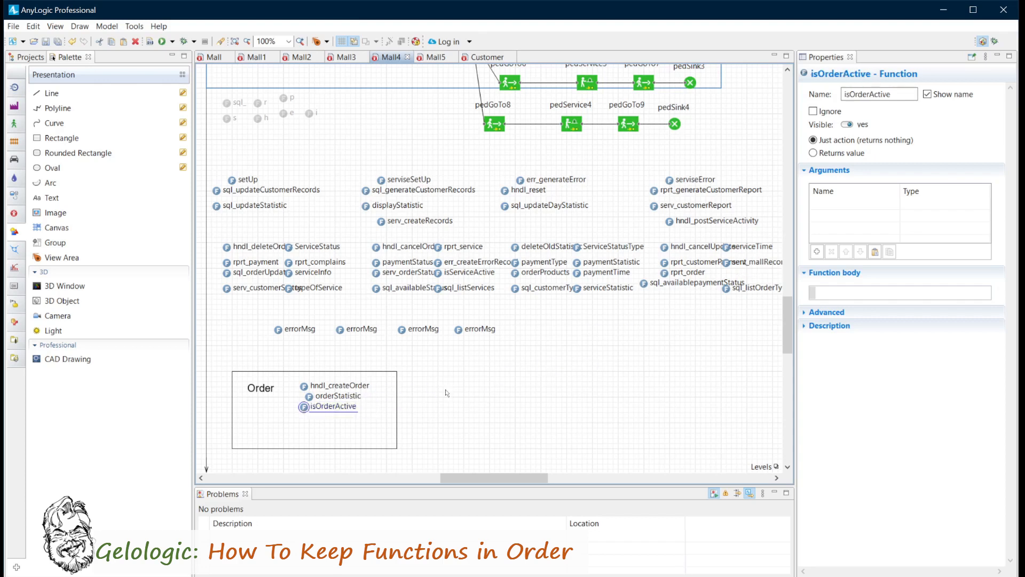
left_click_drag(725, 290, 302, 426)
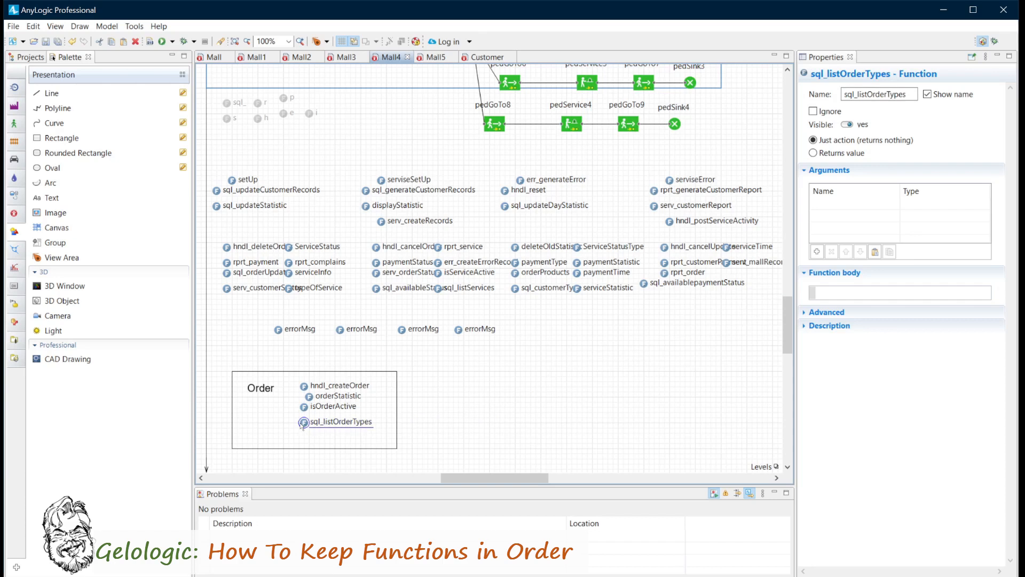
Create a group from the Order rectangle and name it functionMngGroup000.
left_click(295, 373)
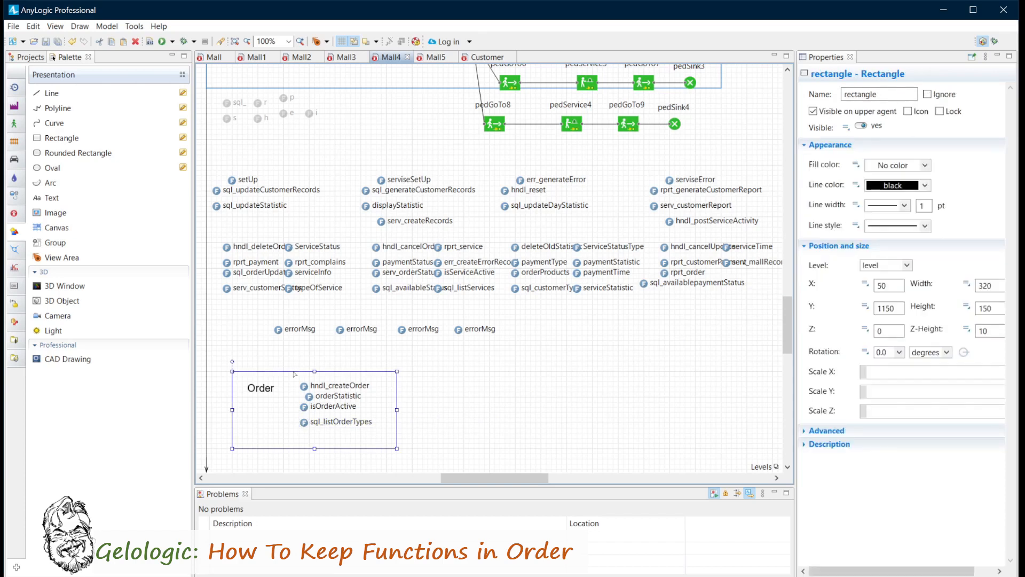
right_click(398, 426)
mouse_move(453, 497)
left_click(571, 499)
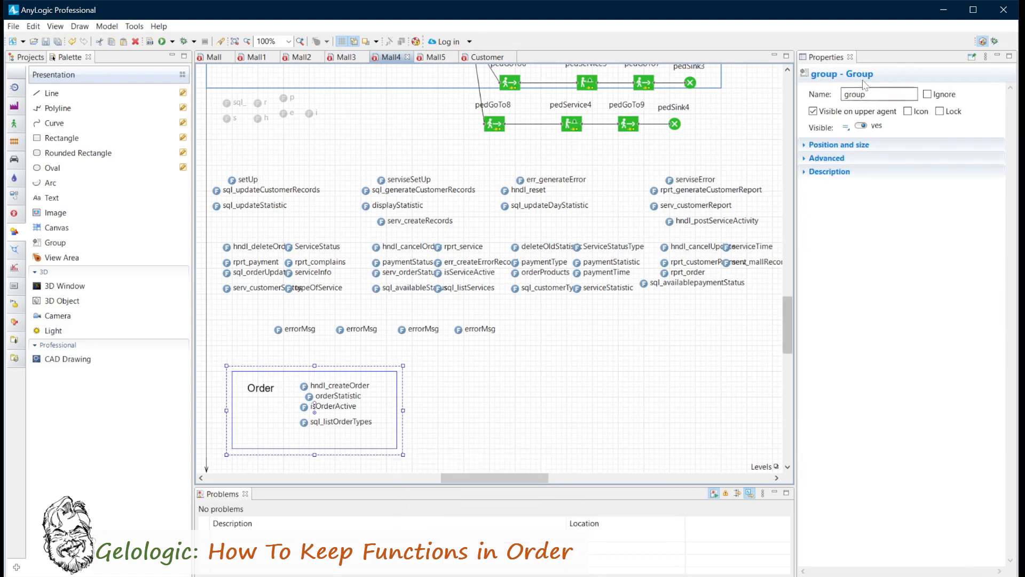
type("functionMng")
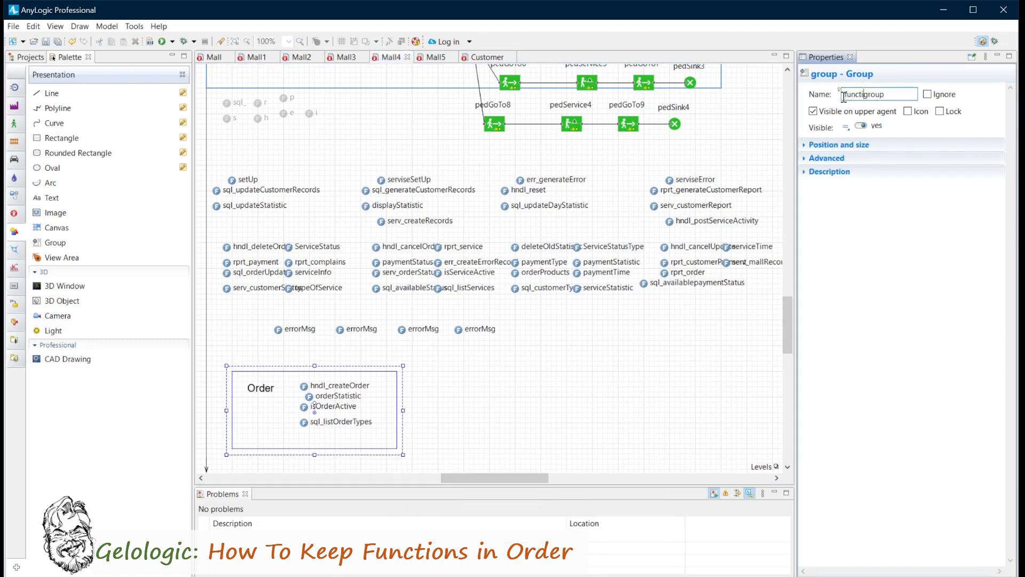
type("G")
key("Delete")
type("000")
Add the Order text to functionMngGroup000 and show the group's contents under Mall4's presentation level in the project tree.
left_click(249, 389)
right_click(258, 390)
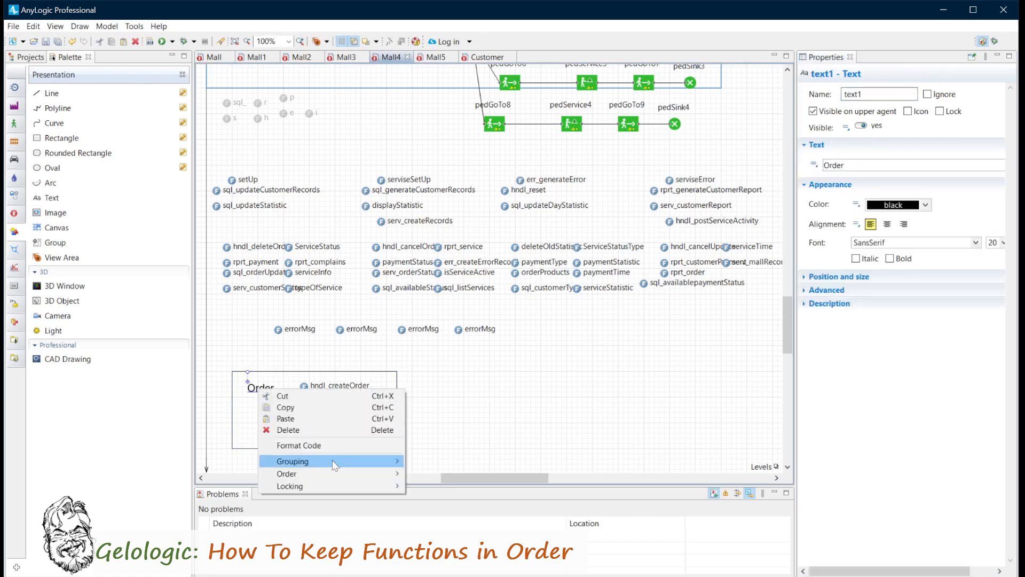
mouse_move(332, 460)
mouse_move(469, 472)
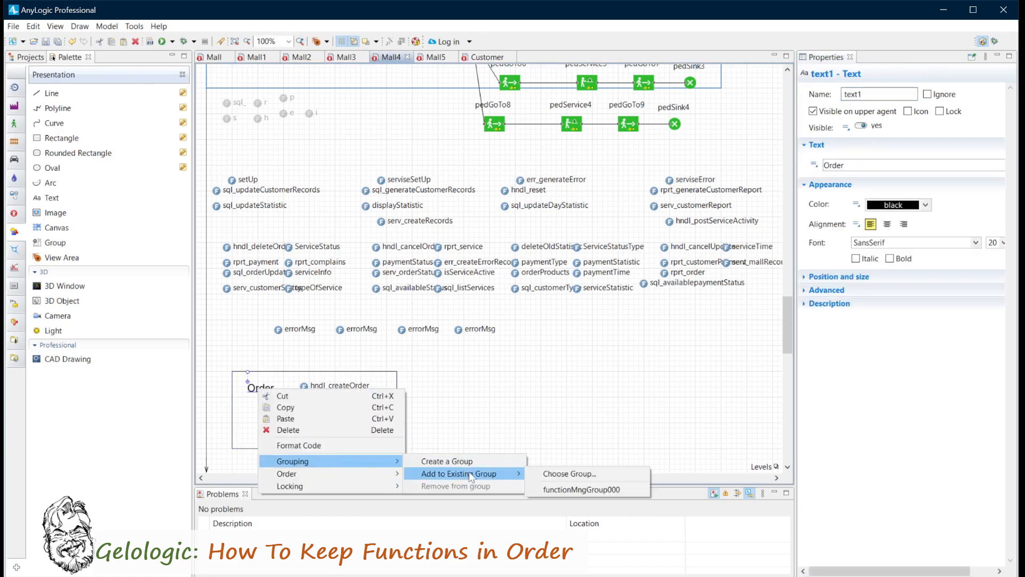
left_click(582, 489)
left_click(28, 57)
left_click(23, 142)
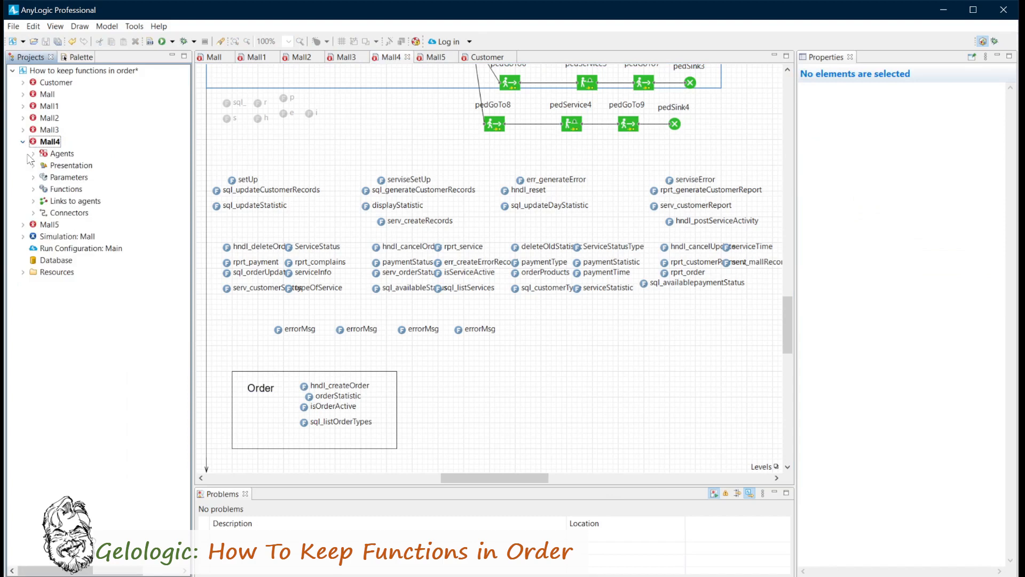
left_click(33, 165)
left_click(43, 189)
left_click(88, 404)
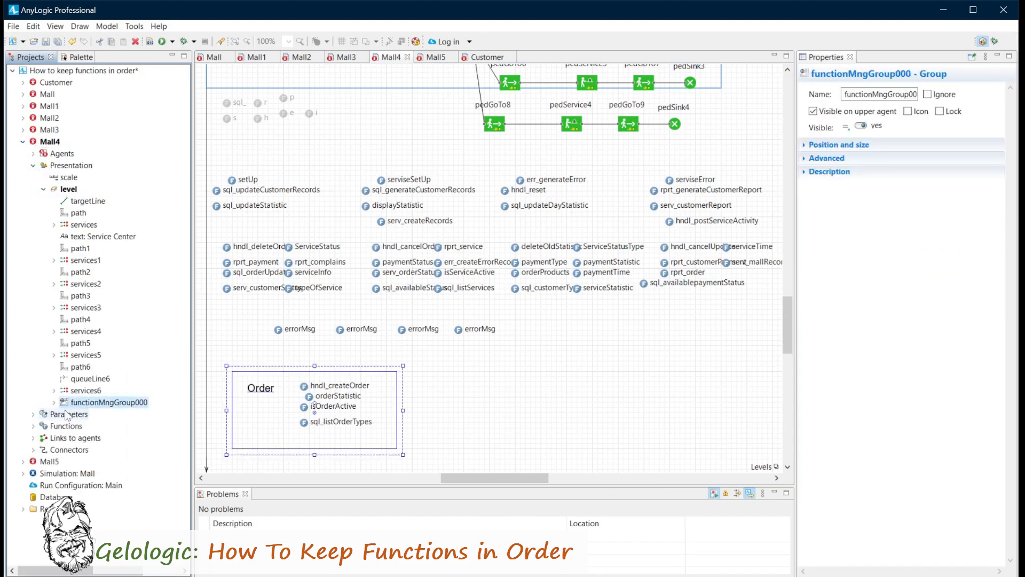
left_click(54, 402)
Rename the rectangle inside functionMngGroup000 to functionRectangle000.
left_click(96, 415)
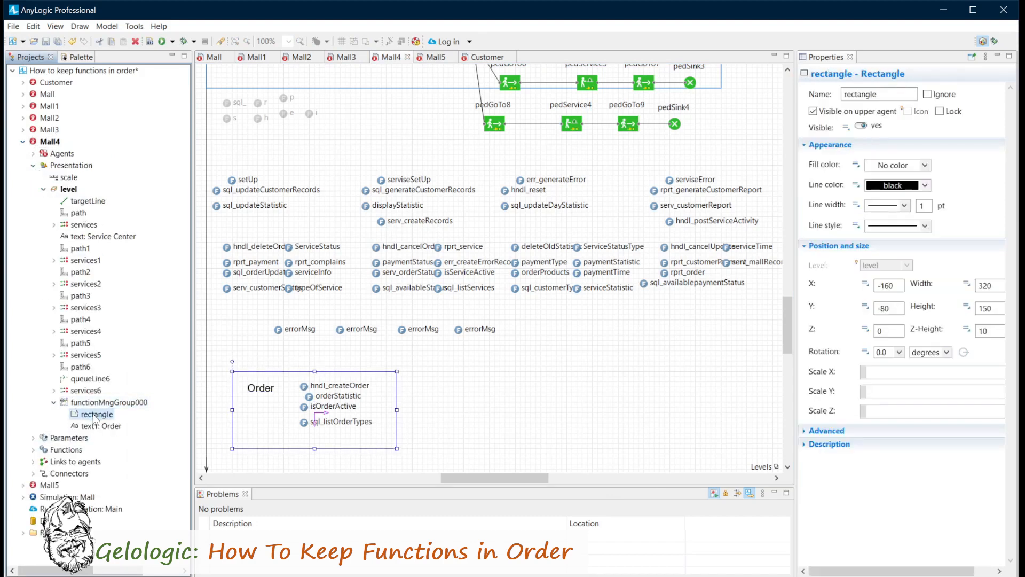
left_click(844, 94)
type("function")
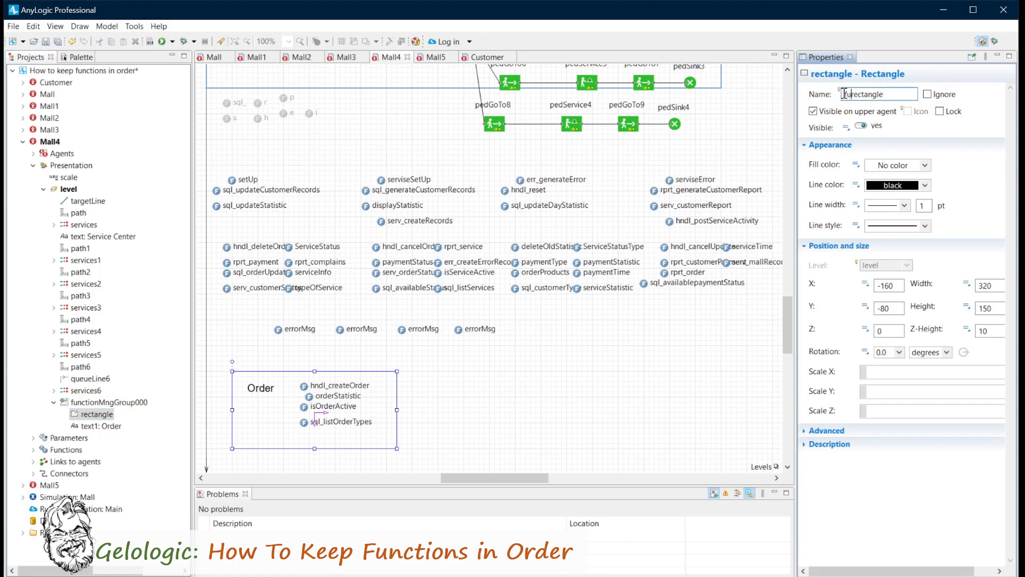
key("Delete")
type("R")
key("Right")
key("Right")
key("Right")
key("Right")
key("Right")
key("Right")
key("Right")
key("Right")
type("000")
Rename the Order text element to functionLabl000.
left_click(257, 394)
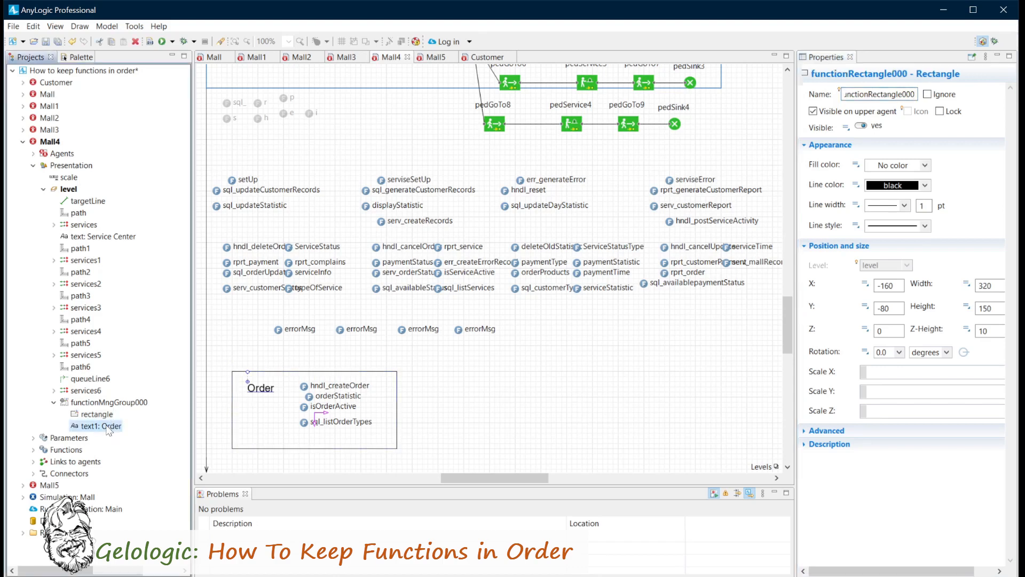
double_click(852, 95)
type("functionLabl")
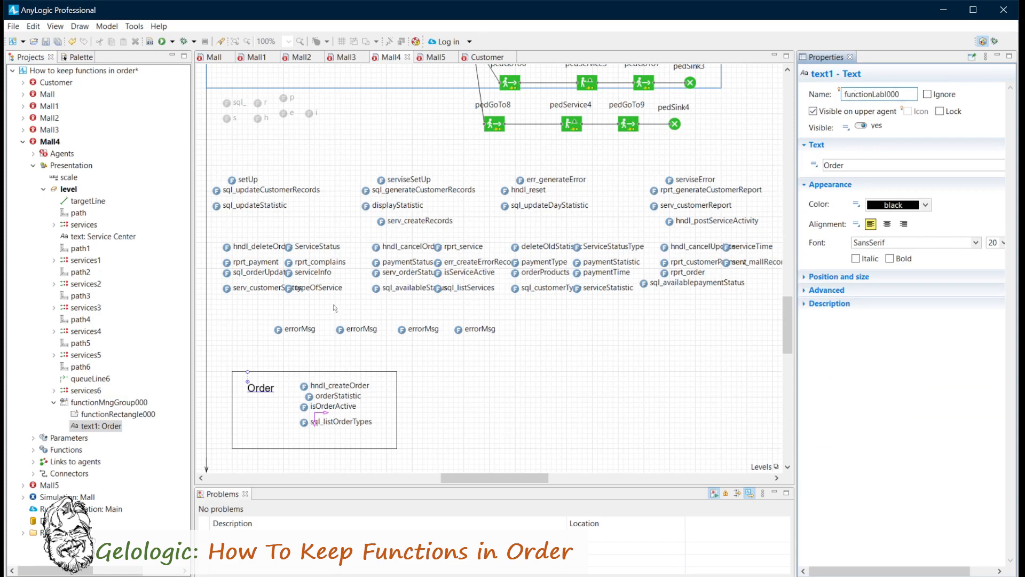
left_click(422, 414)
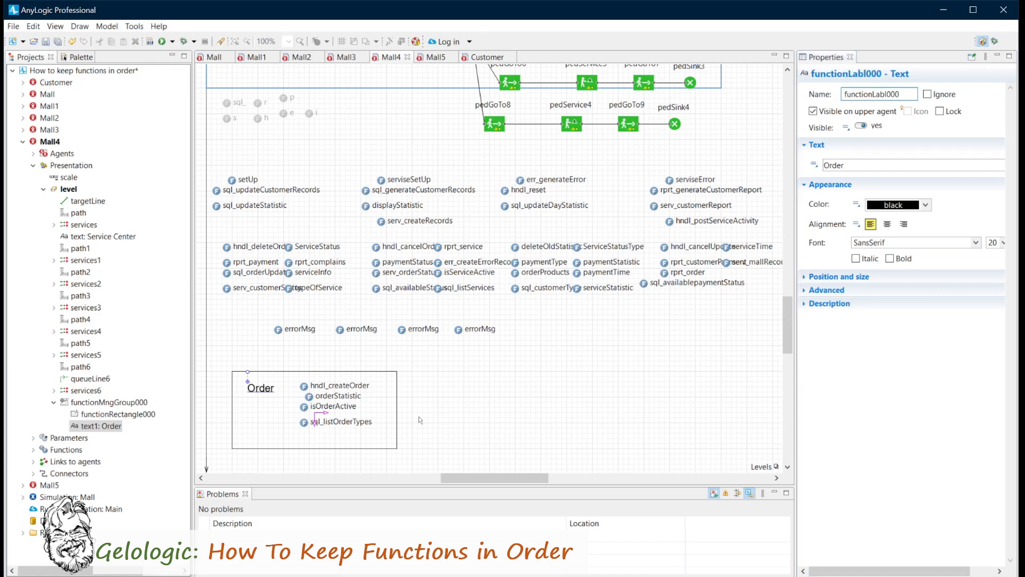
Copy functionMngGroup000, paste it twice and align both copies in a row beside the original Order box.
right_click(81, 402)
left_click(125, 479)
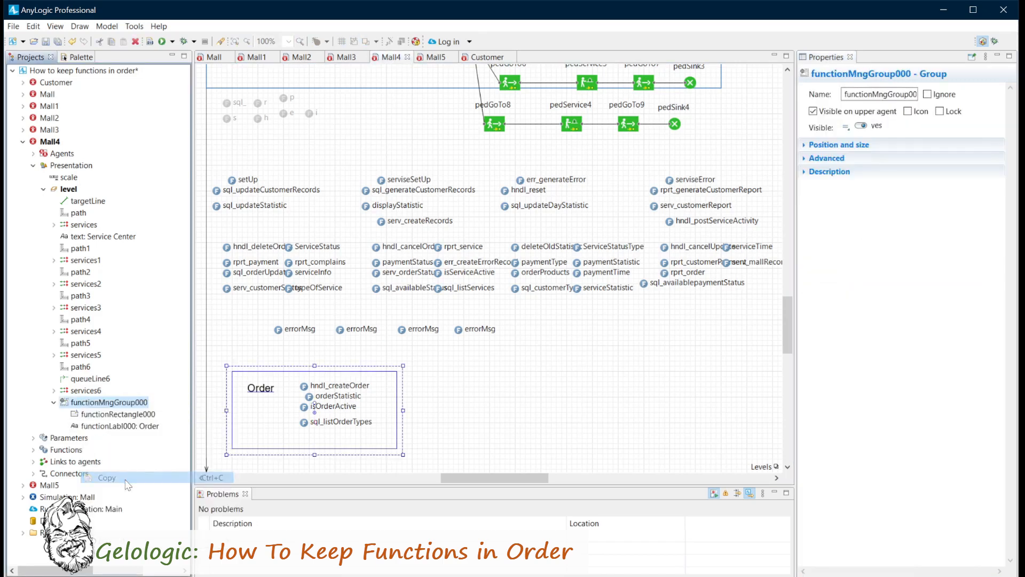
right_click(433, 377)
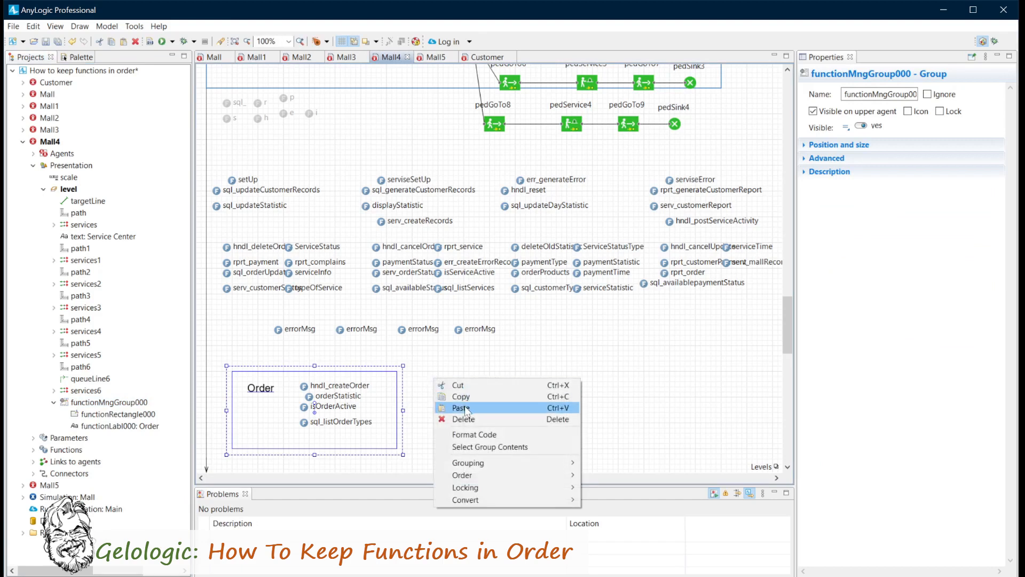
left_click(450, 406)
left_click_drag(433, 377, 500, 414)
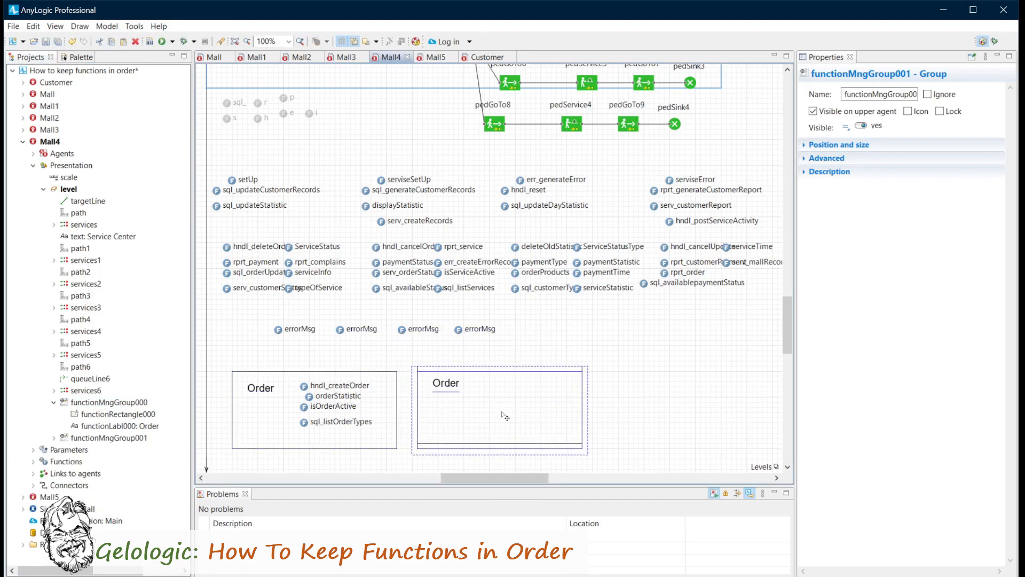
left_click(53, 437)
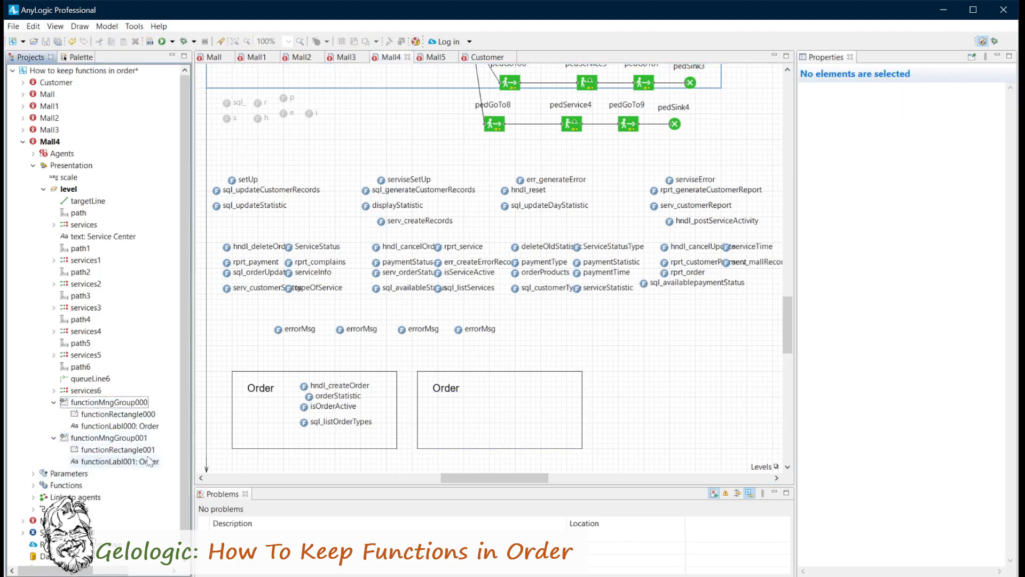
right_click(621, 397)
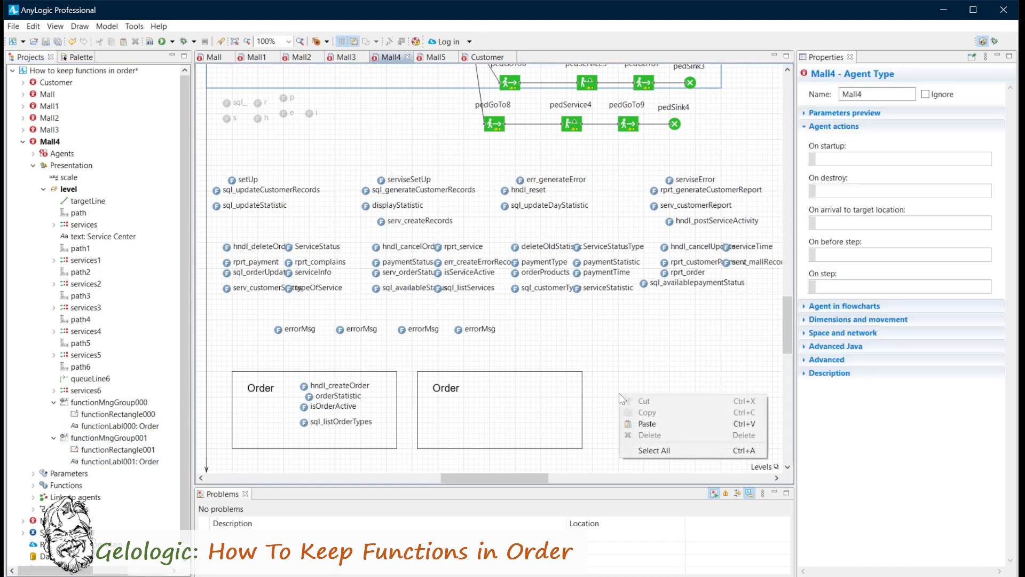
left_click(647, 423)
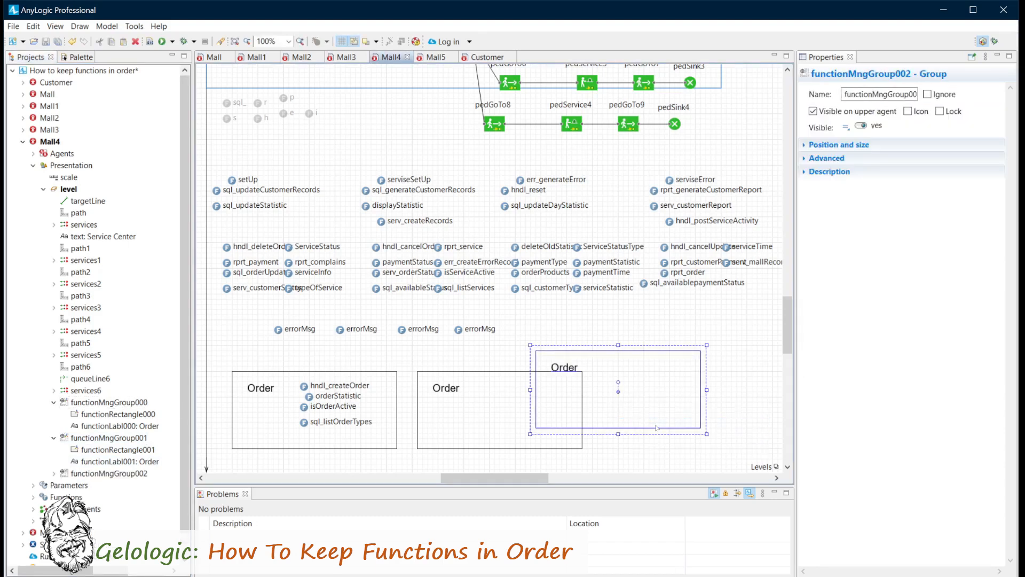
left_click_drag(622, 396, 680, 416)
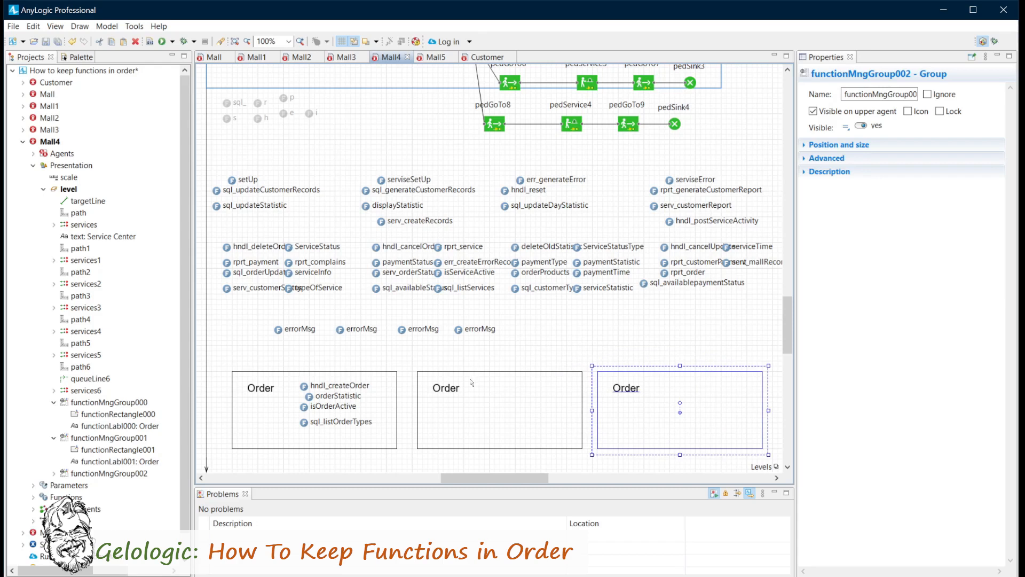
Set the label text of functionMngGroup002 to Report and that of functionMngGroup001 to Customer.
left_click(54, 473)
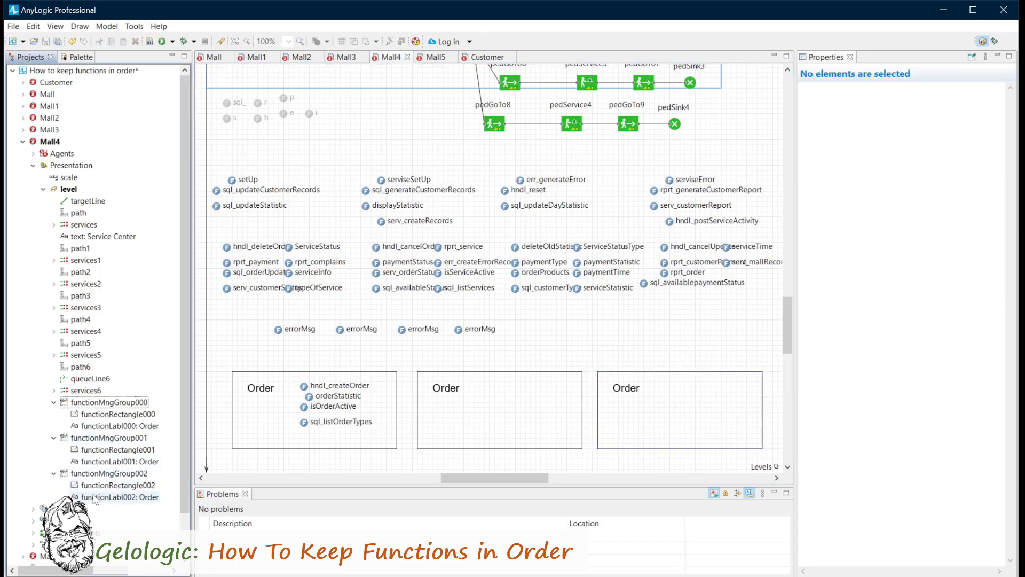
left_click(115, 497)
double_click(829, 167)
type("Report")
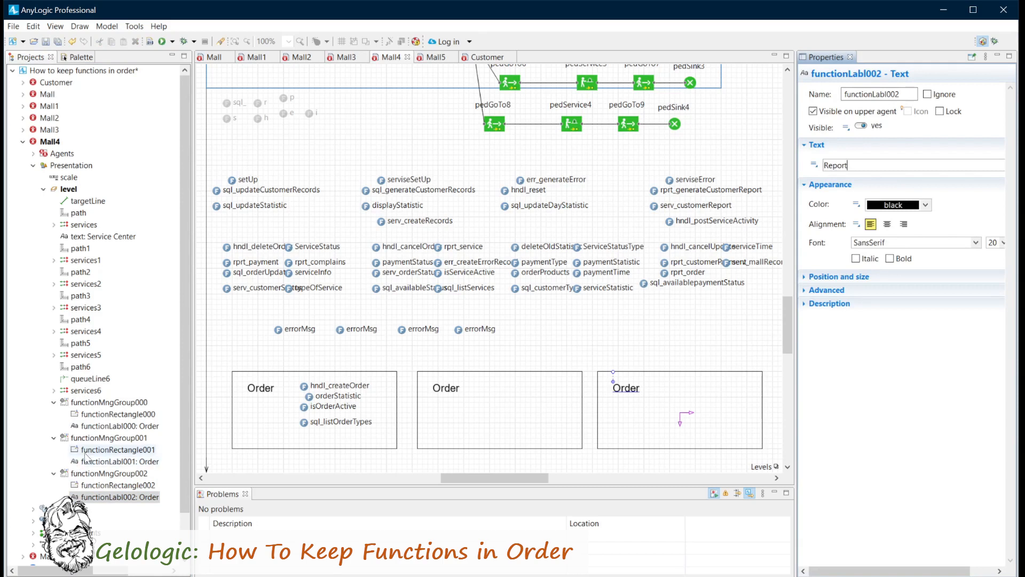
left_click(114, 461)
double_click(830, 167)
type("Customer")
Move sql_updateCustomerRecords and sql_updateStatistic into the Report box, sql_customerType into Customer and orderProducts into Order.
left_click_drag(240, 190, 673, 421)
left_click_drag(518, 289, 299, 437)
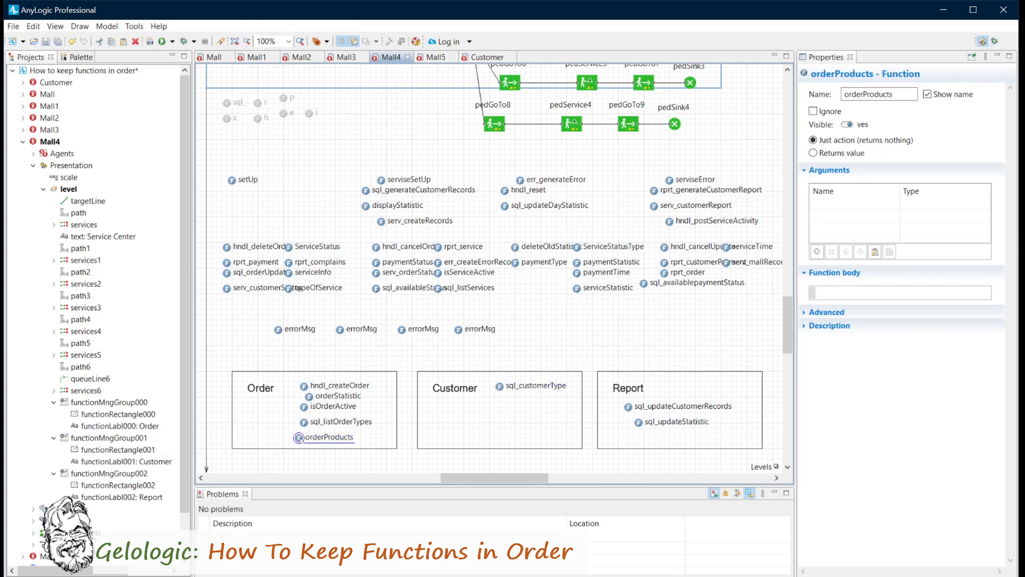
Shift the Customer group slightly toward the Order box and lock the group.
left_click_drag(436, 391, 433, 388)
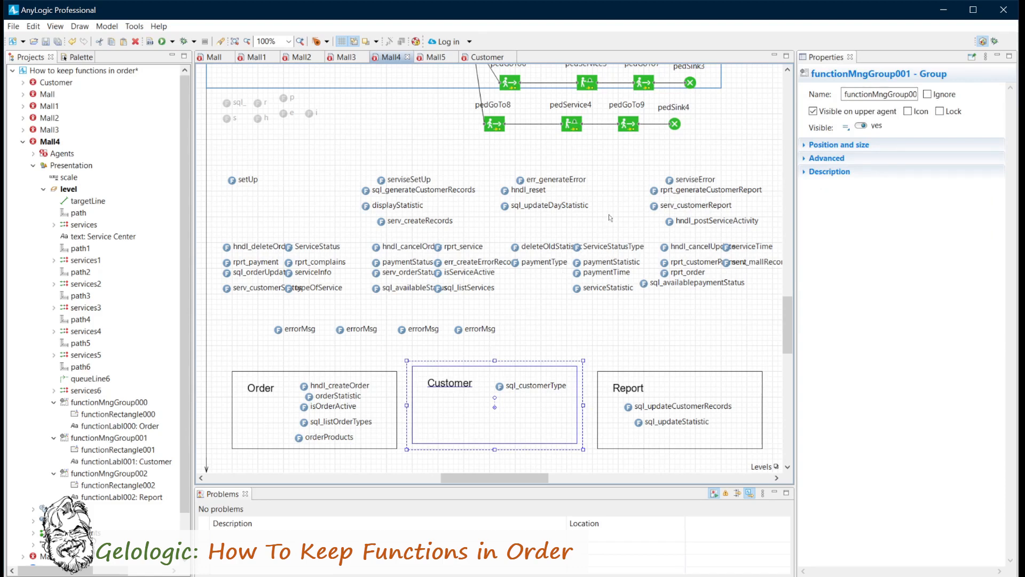
left_click(939, 111)
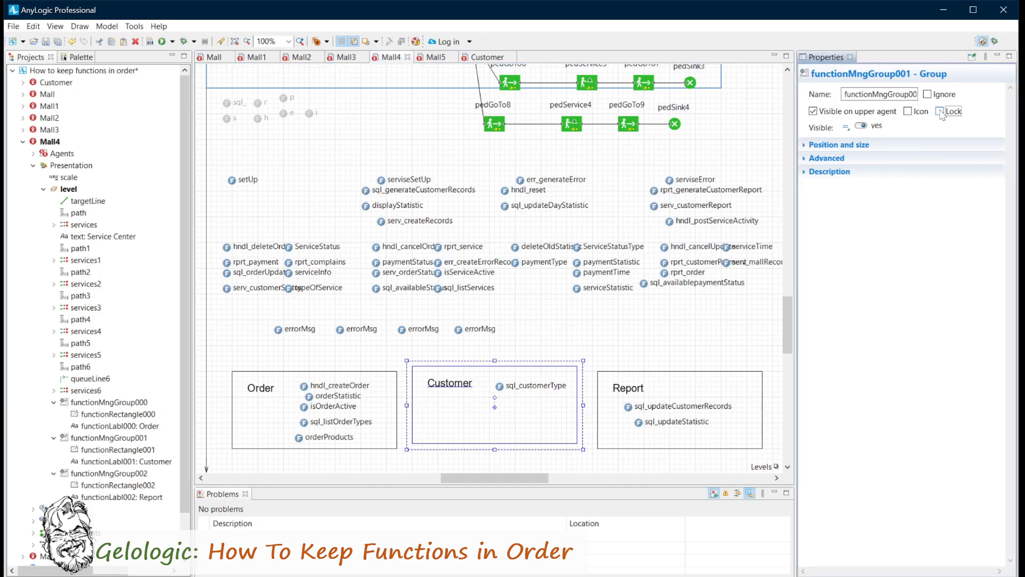
Lock the Report group functionMngGroup002 and mark it as ignored.
left_click(92, 474)
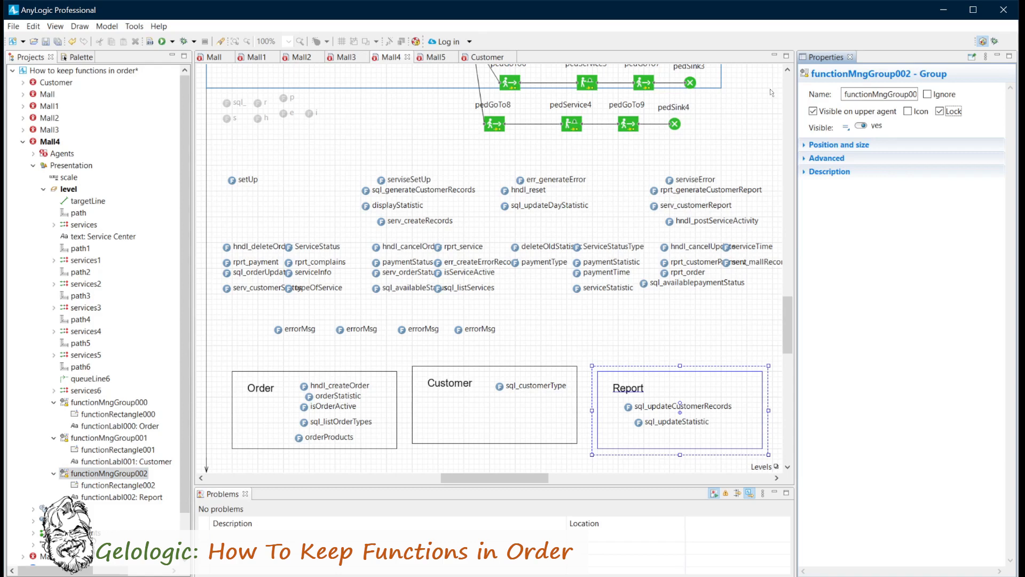
left_click(928, 95)
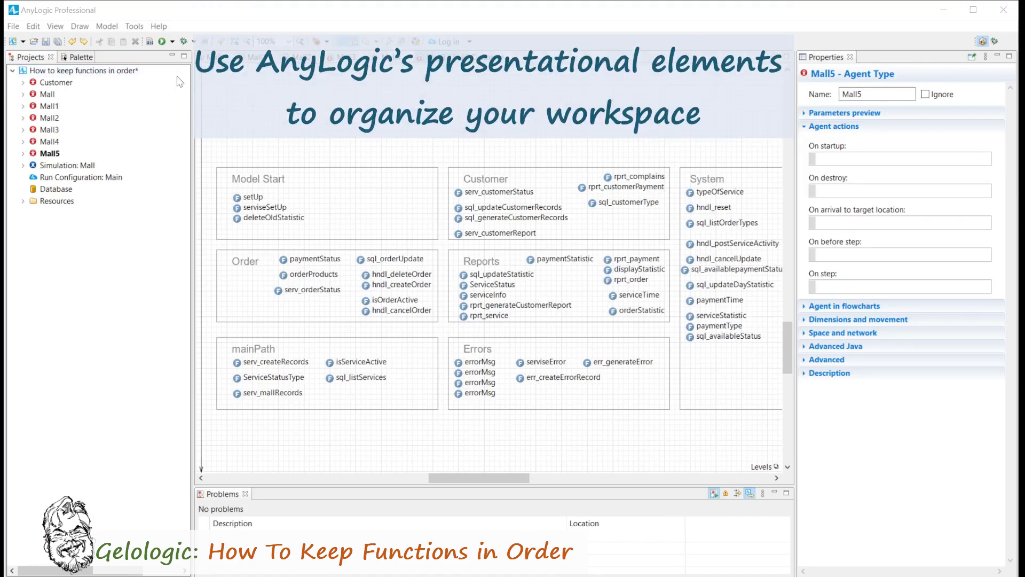
In Mall5's presentation, move functionMnggroup000 from its current level to a new level.
left_click(23, 154)
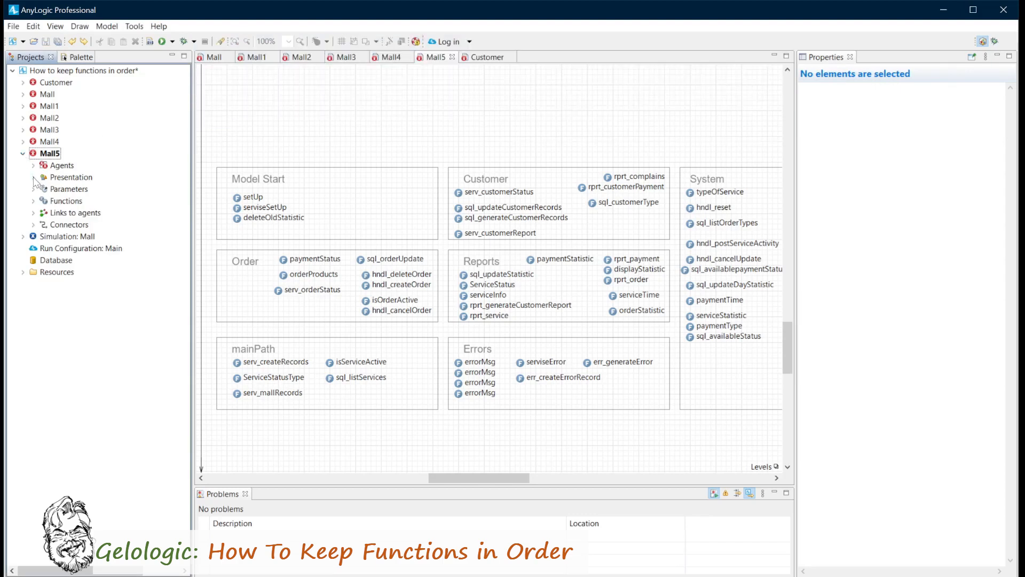
left_click(34, 178)
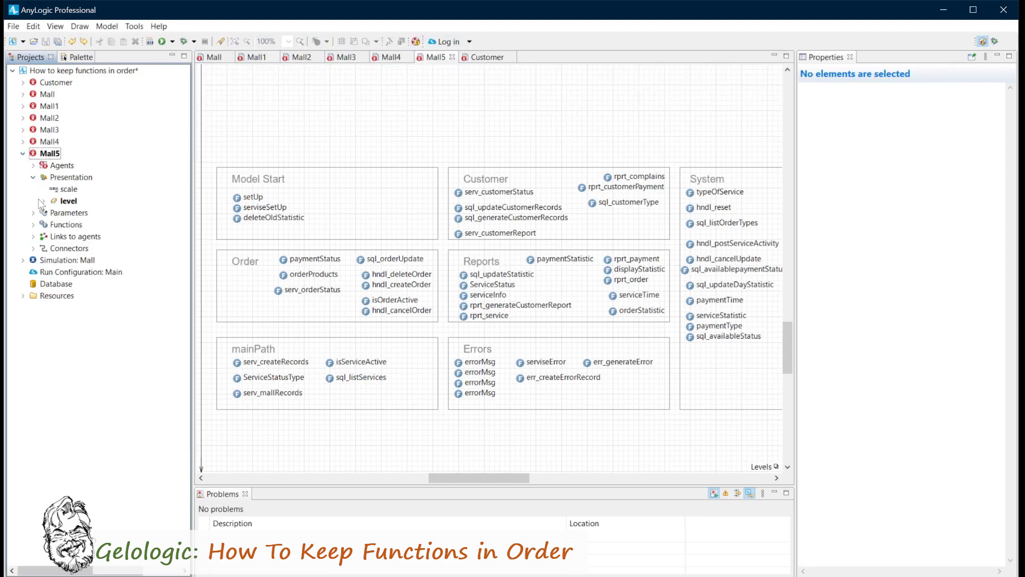
left_click(45, 201)
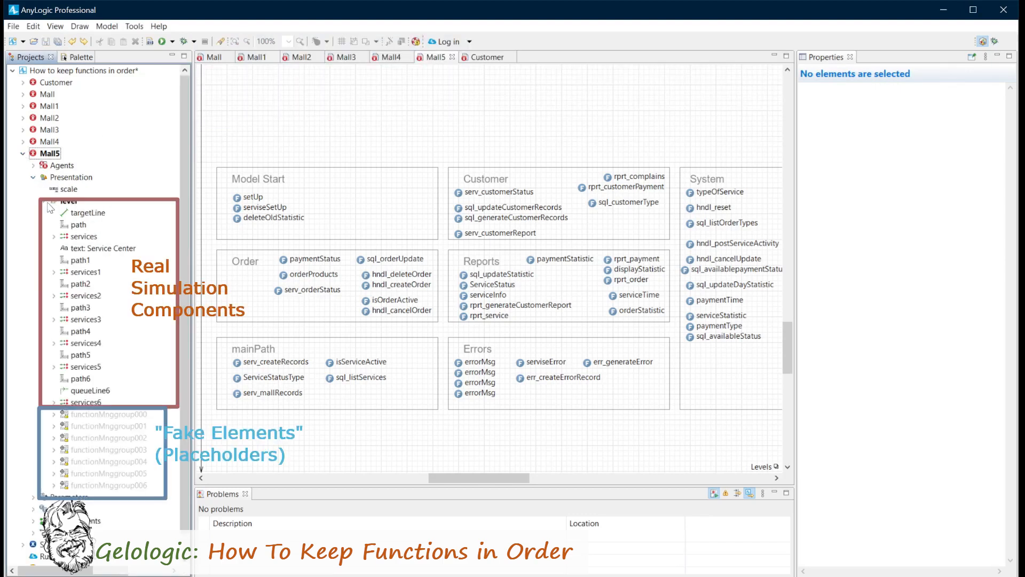
left_click(110, 415)
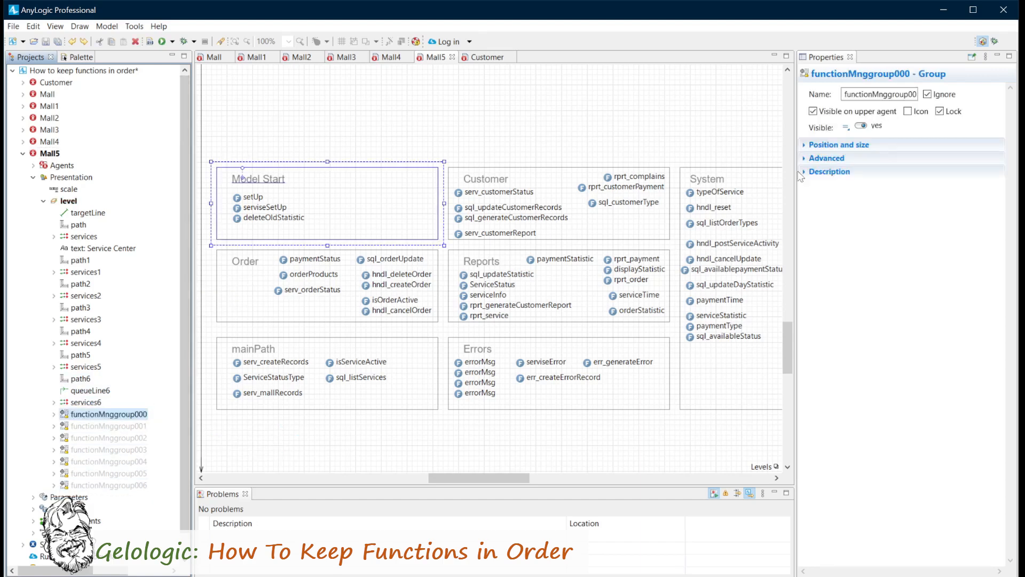
left_click(807, 145)
left_click(912, 165)
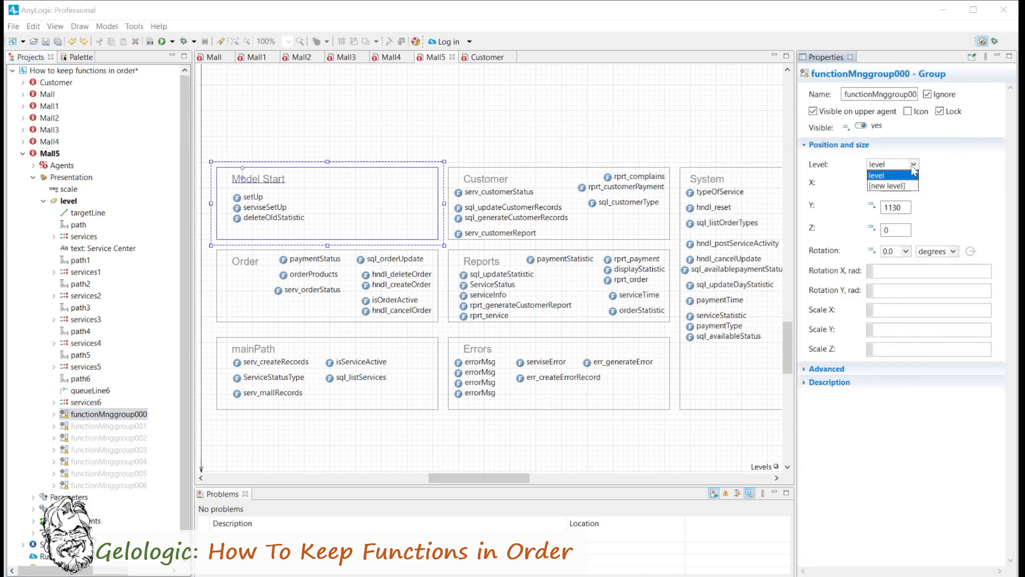
left_click(888, 186)
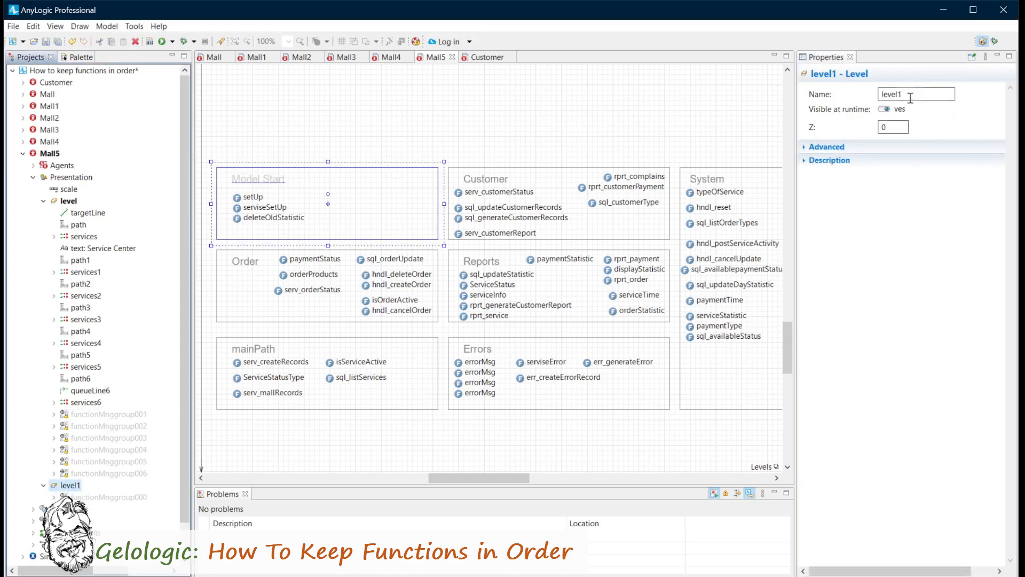
Rename the new level as fakeLevel.
left_click(900, 94)
key("BackSpace")
left_click(886, 95)
type("fakeL")
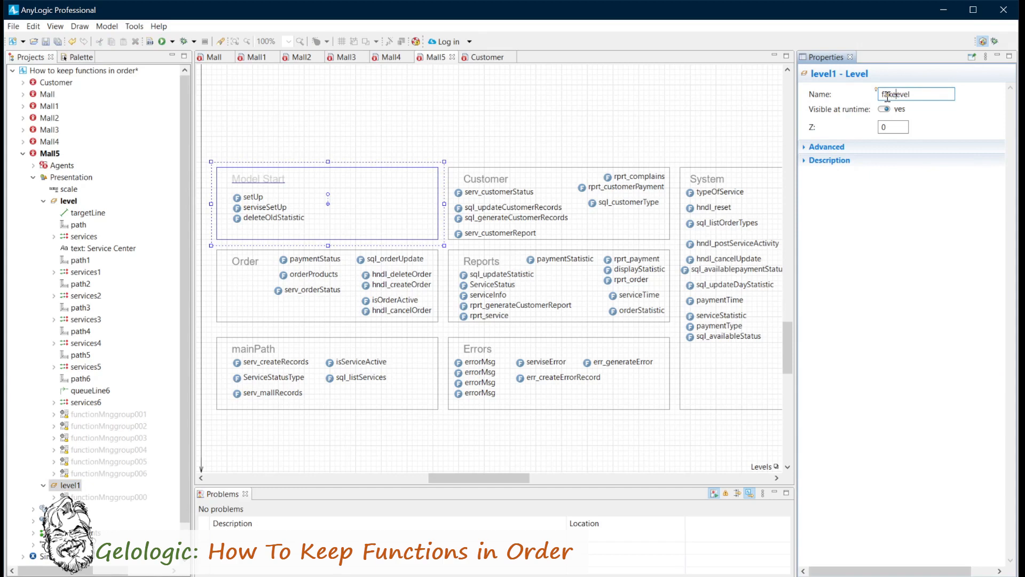
Move the remaining groups functionMnggroup001 through functionMnggroup006 into fakeLevel and collapse that level in the project tree.
left_click_drag(66, 414, 68, 485)
left_click(64, 415)
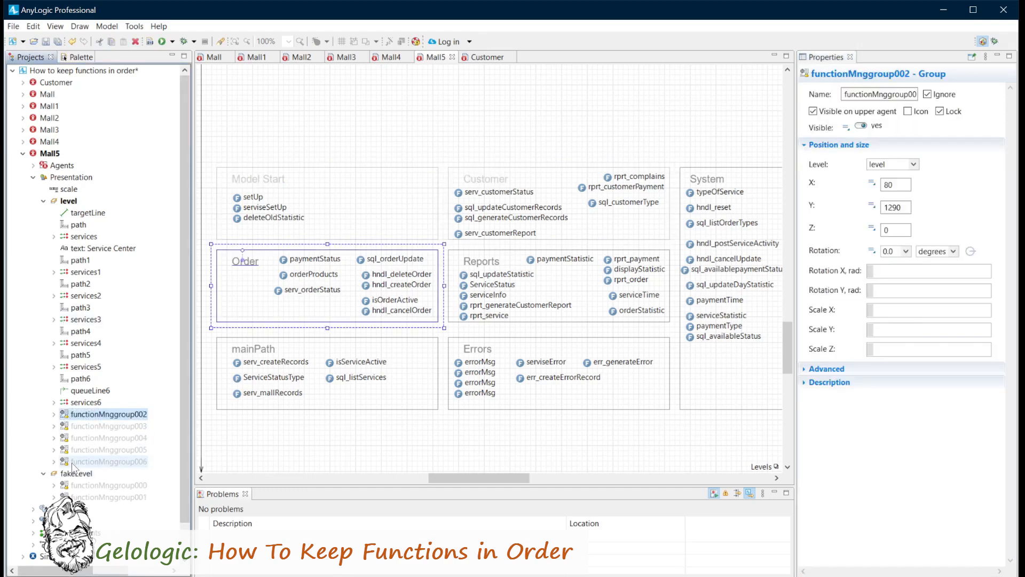
left_click(107, 461, "shift")
left_click_drag(69, 482, 72, 477)
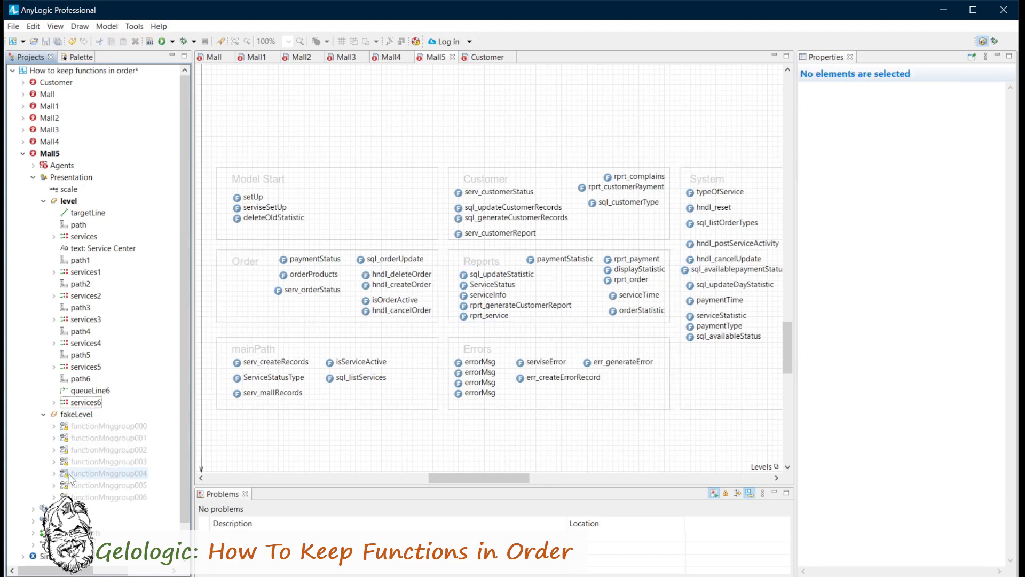
left_click(43, 414)
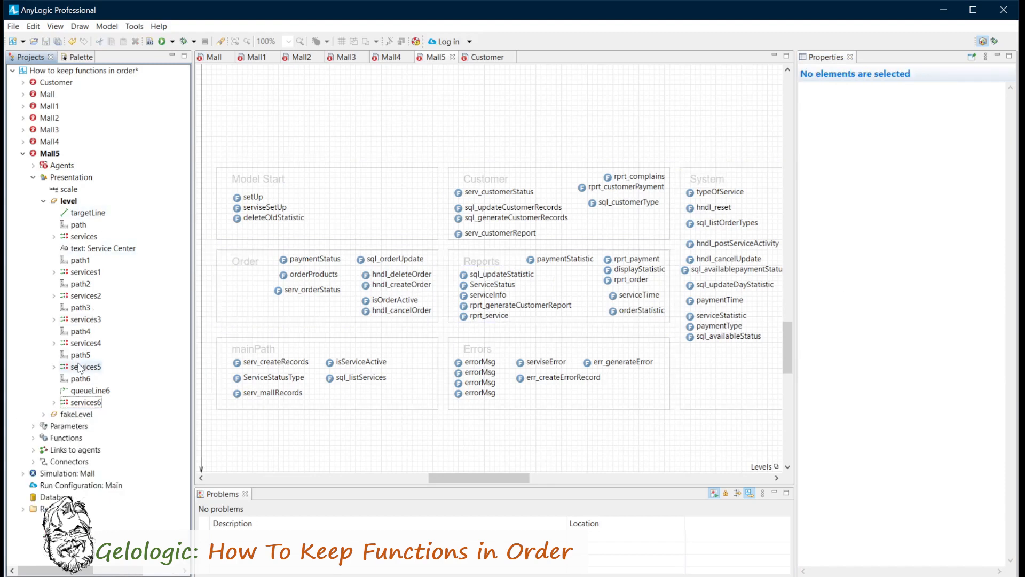
left_click(79, 416)
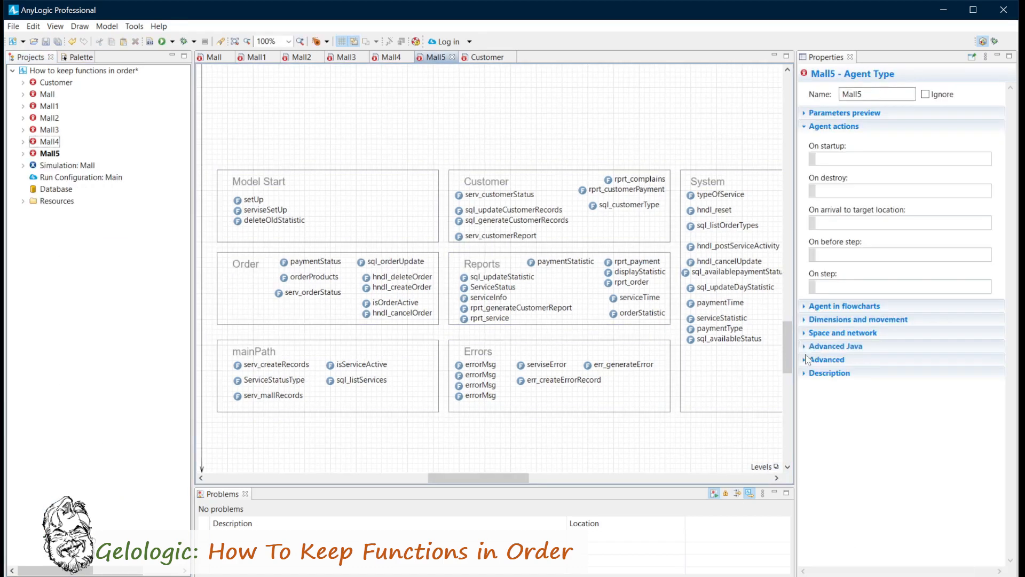
Examine the pedService2 block's action fields and the function groups further down the Mall5 canvas.
left_click_drag(791, 360, 763, 246)
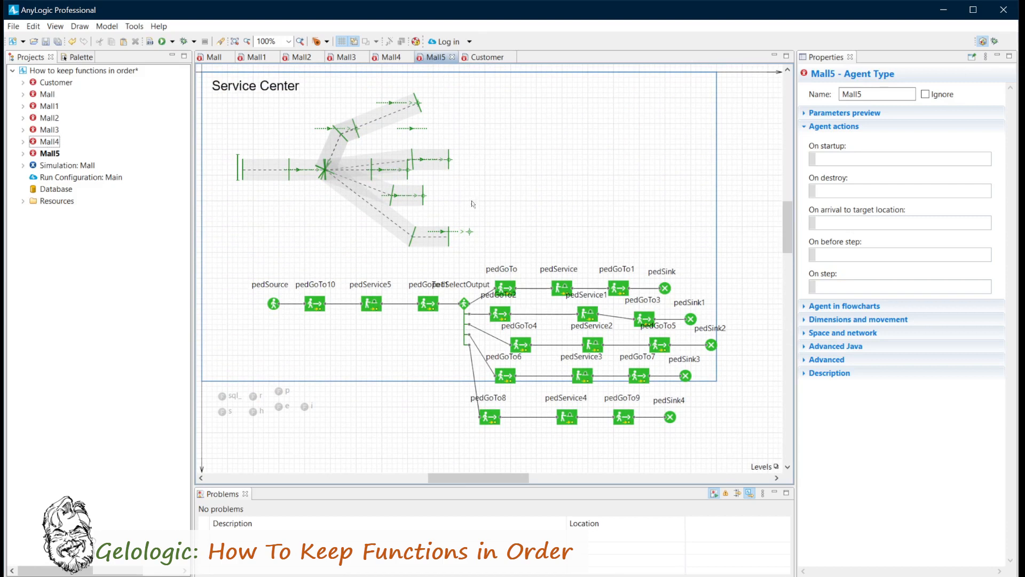
left_click(590, 346)
left_click_drag(786, 213, 787, 346)
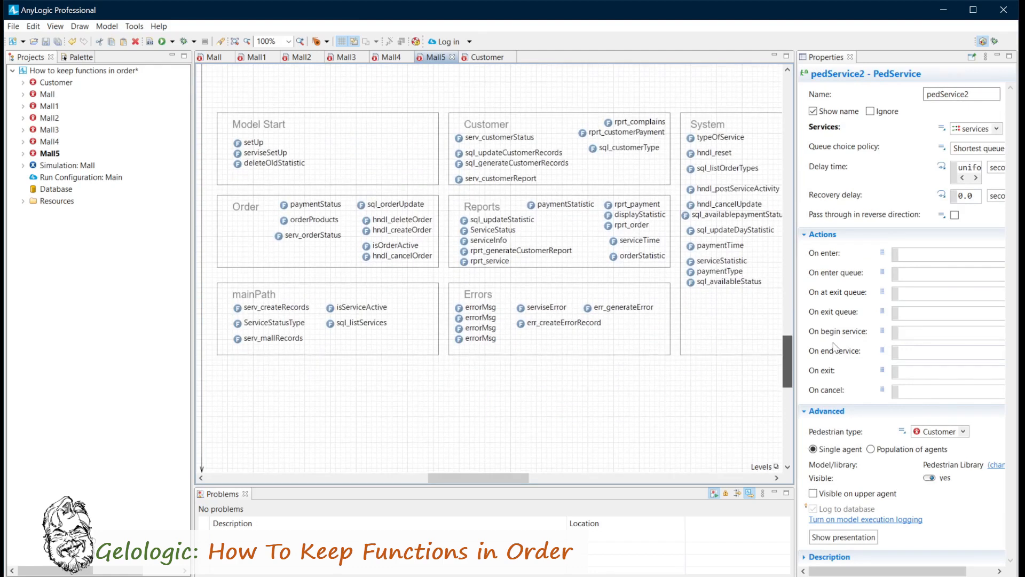
left_click_drag(832, 343, 805, 220)
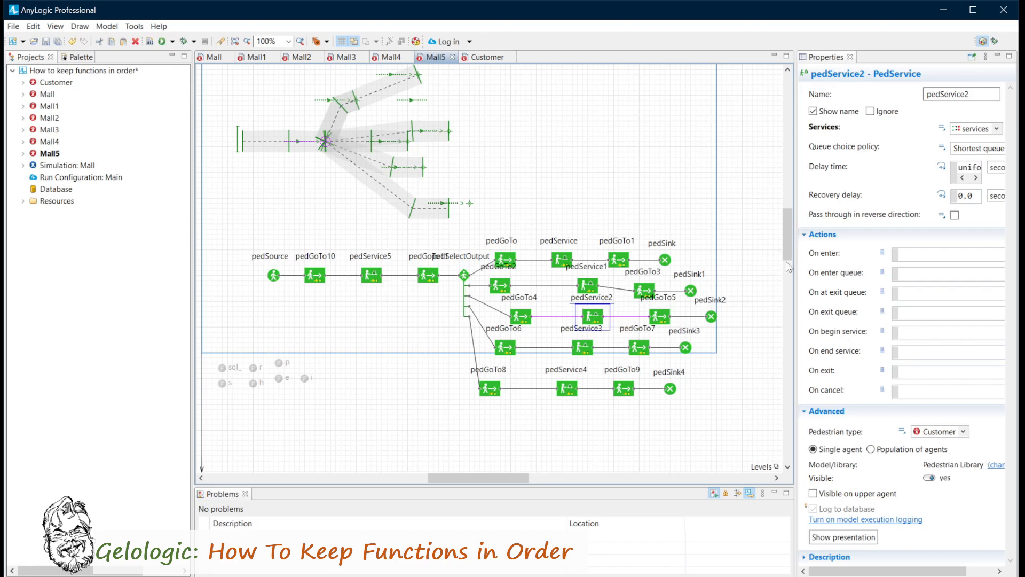
left_click_drag(786, 241, 787, 369)
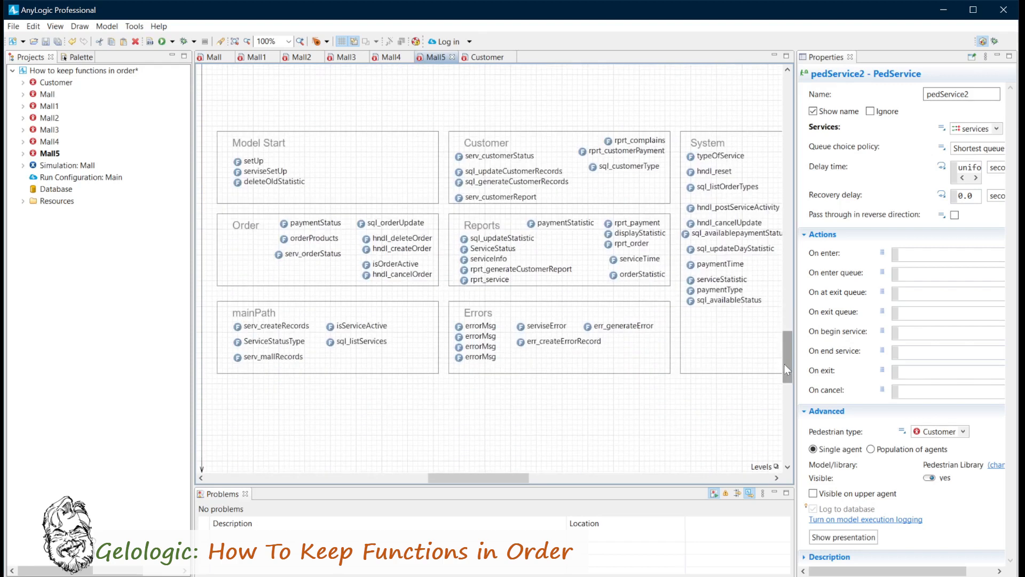
Add a View Area over the Mall5 function groups and widen it on both sides to frame them.
left_click(75, 57)
left_click_drag(62, 257, 219, 100)
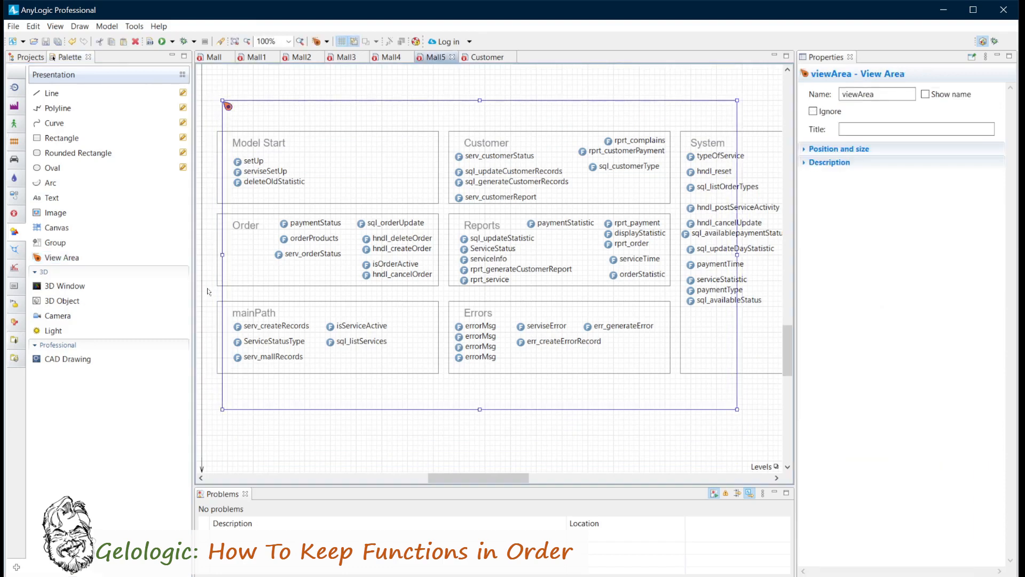
left_click_drag(741, 260, 782, 249)
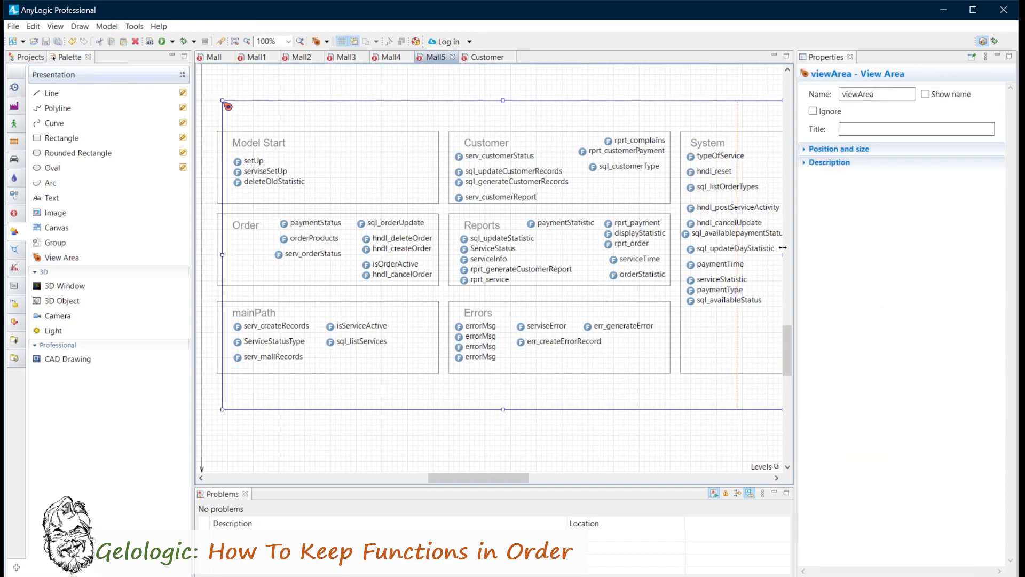
left_click_drag(222, 254, 213, 255)
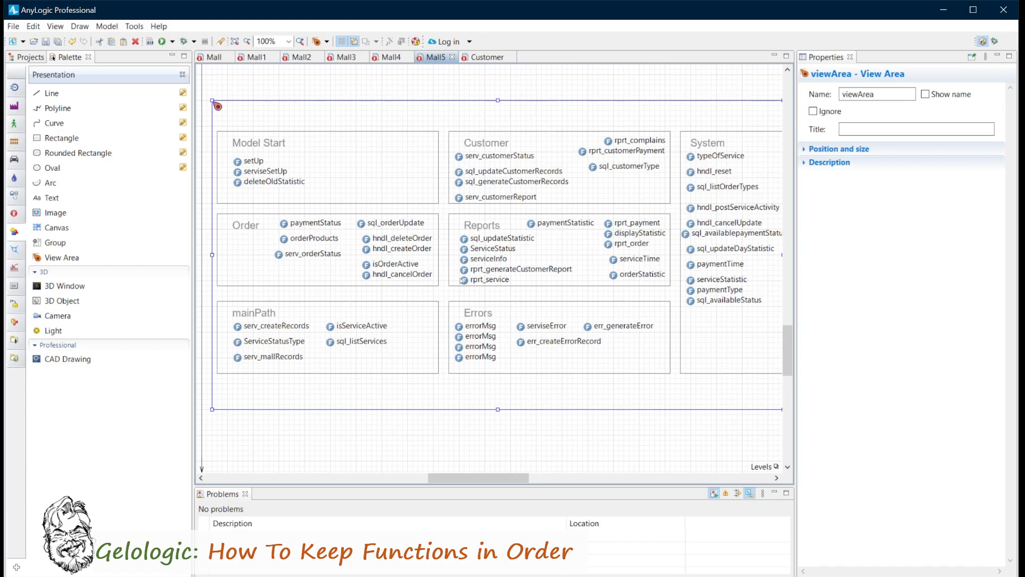
From the Service Center flowchart, navigate to the view area that frames the function groups.
left_click_drag(784, 340, 793, 191)
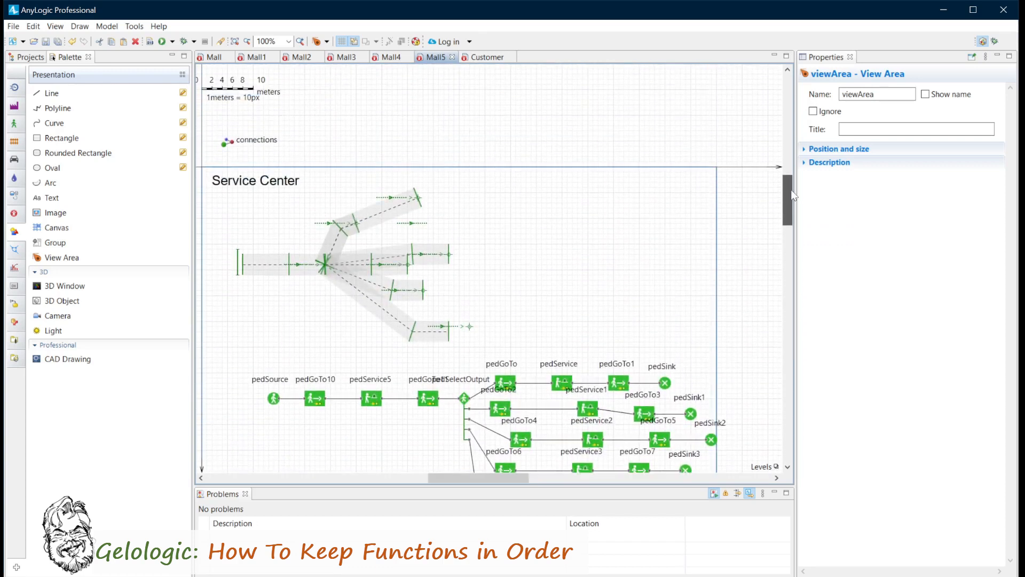
left_click(326, 41)
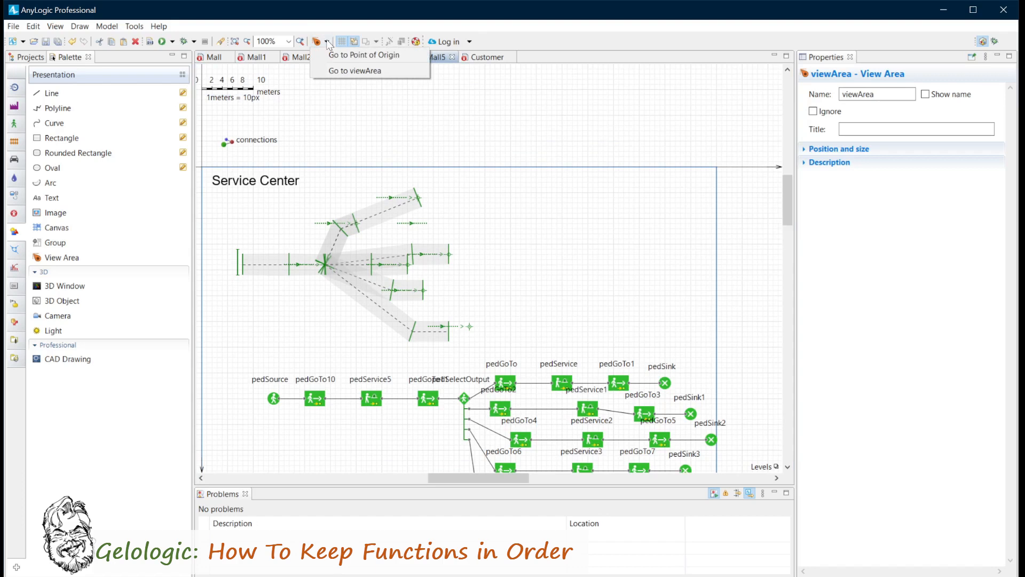
left_click(332, 68)
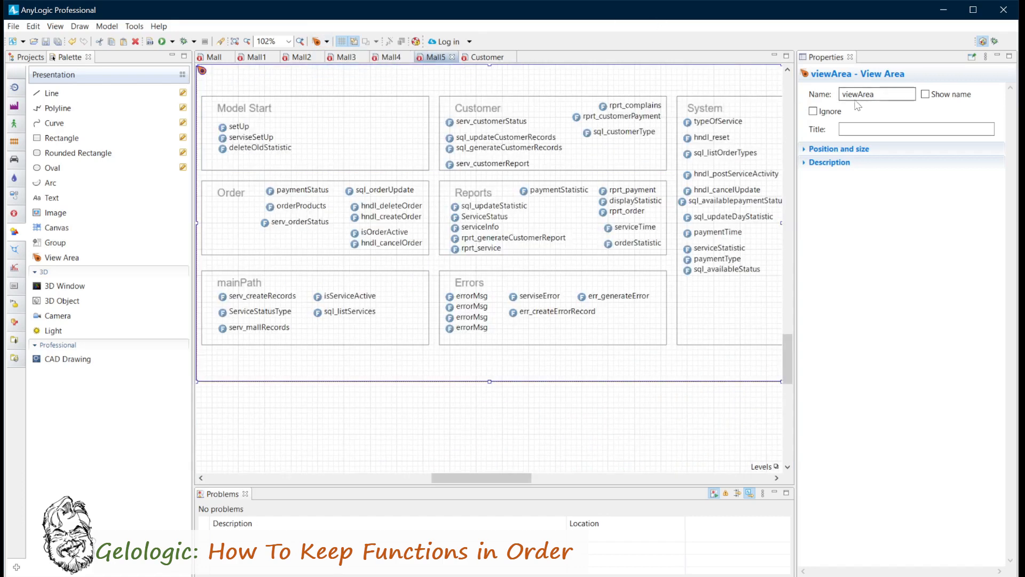
Rename the view area around the function groups as functionArea and mark it as ignored.
left_click_drag(855, 95, 826, 96)
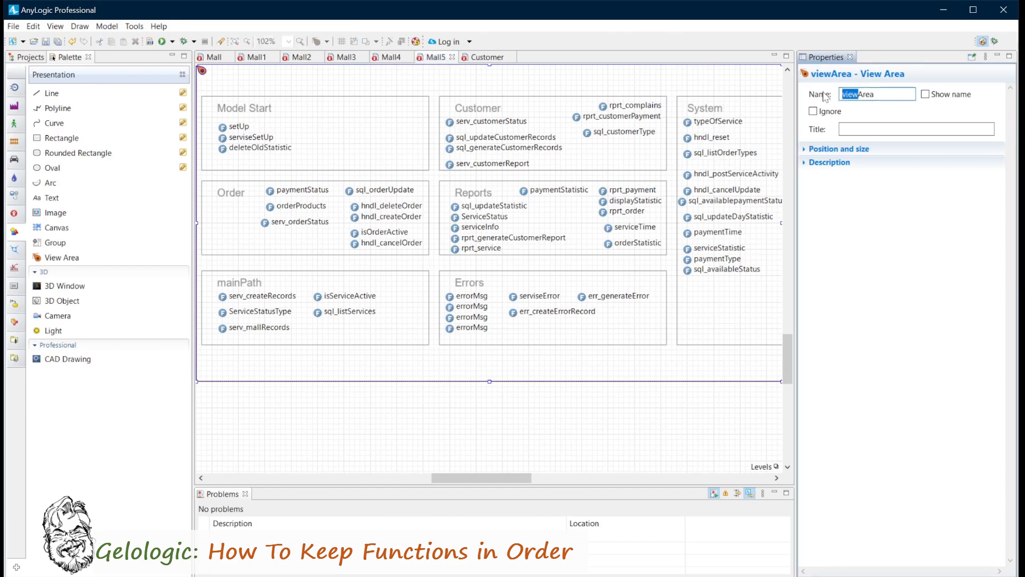
type("function")
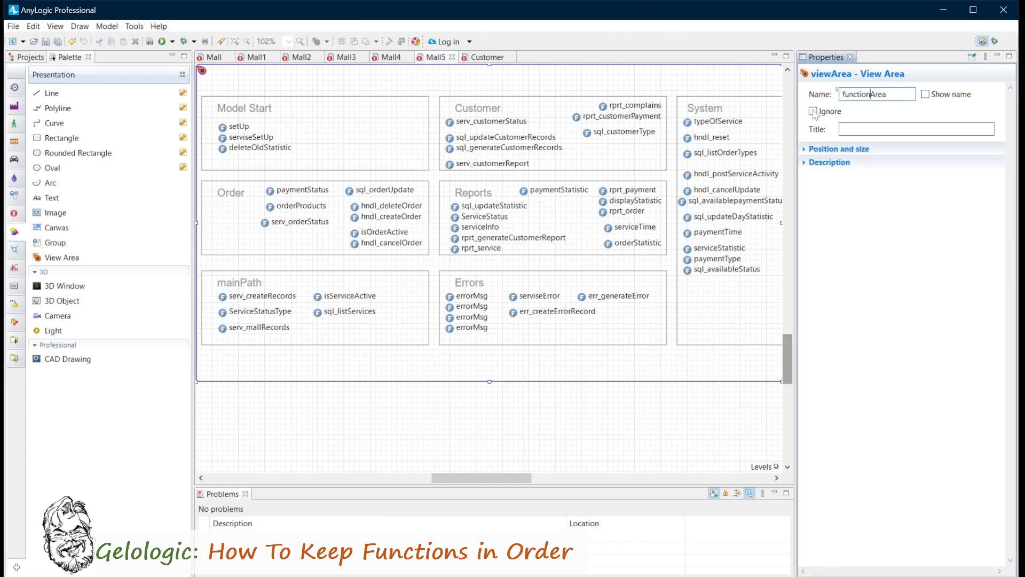
left_click(813, 111)
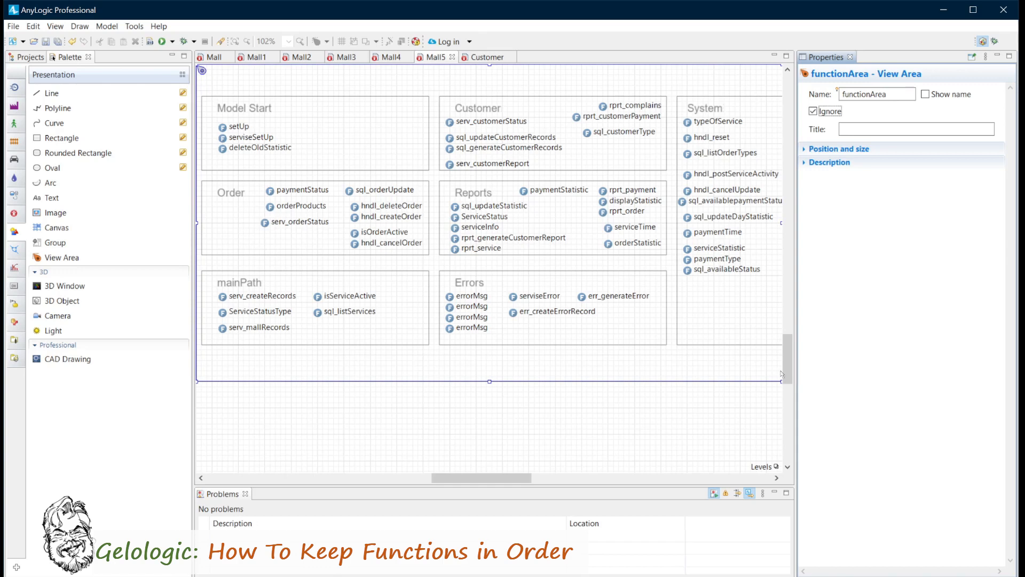
Add a second View Area near the Service Center and resize it to frame the pedestrian flowchart blocks.
left_click_drag(787, 369, 786, 230)
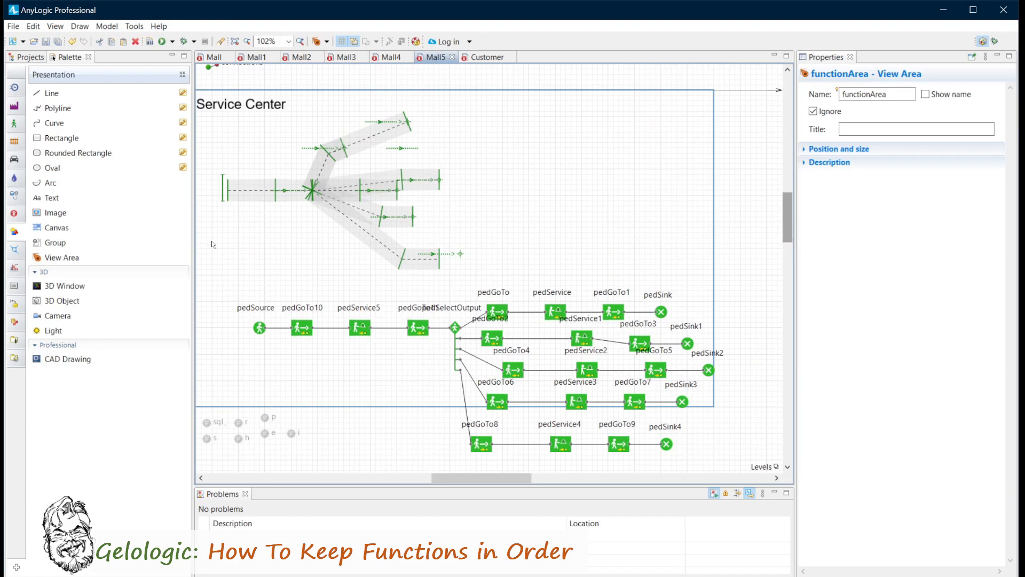
left_click(50, 259)
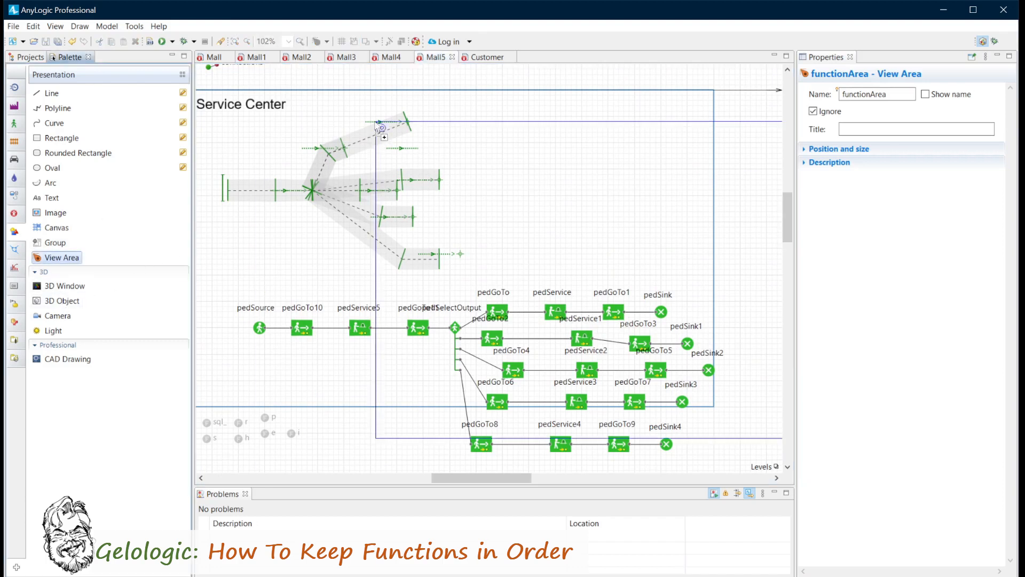
left_click(201, 94)
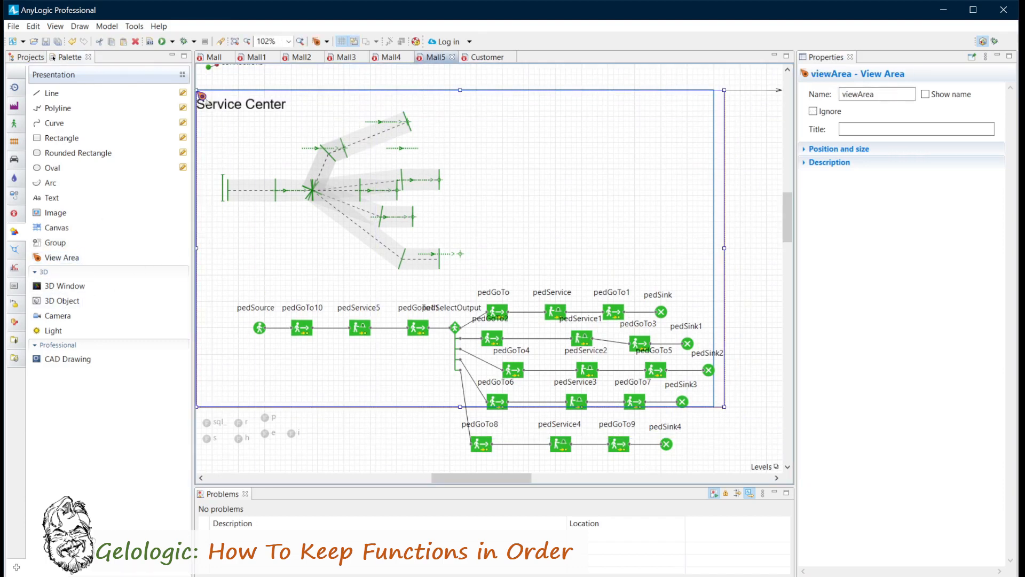
left_click_drag(196, 89, 222, 286)
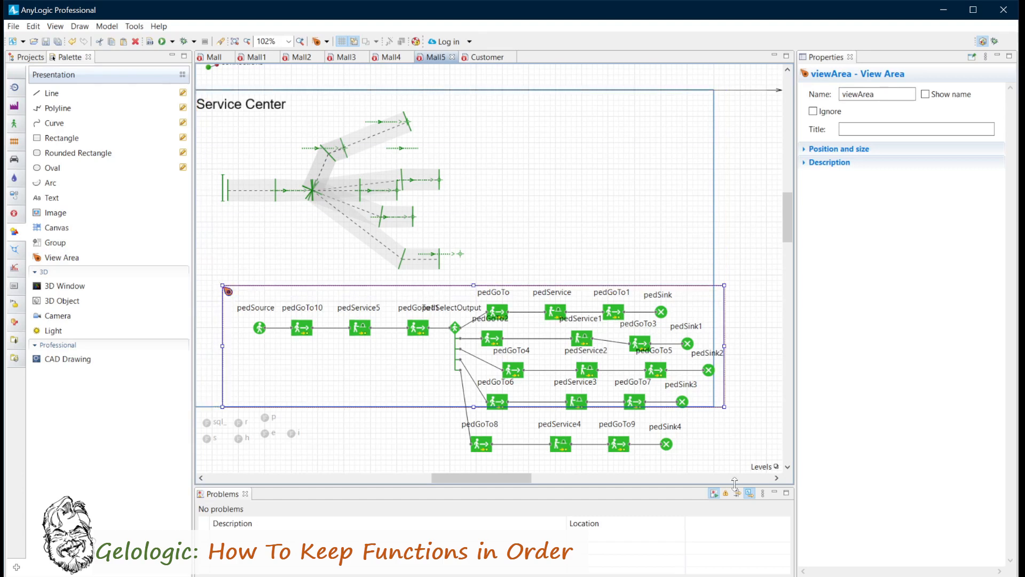
left_click_drag(724, 407, 742, 480)
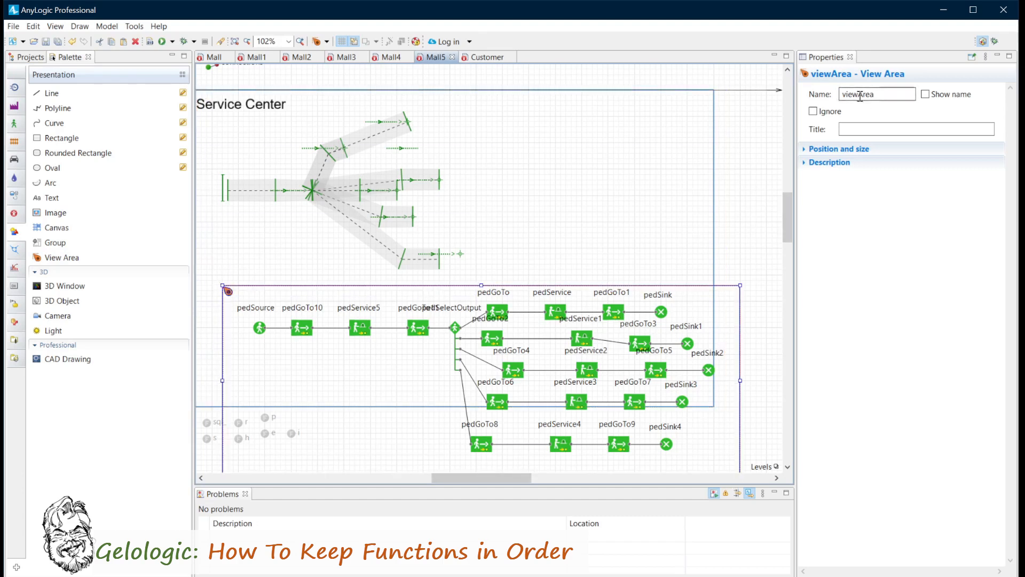
Rename the flowchart's view area as flowchartArea and mark it as ignored.
left_click_drag(859, 95, 794, 100)
type("flowchart")
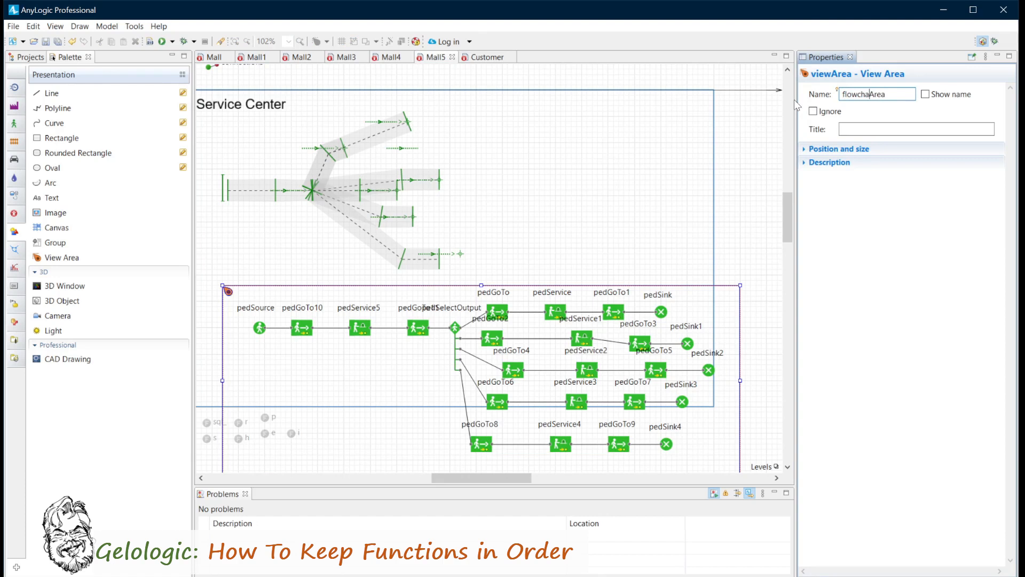
left_click(813, 111)
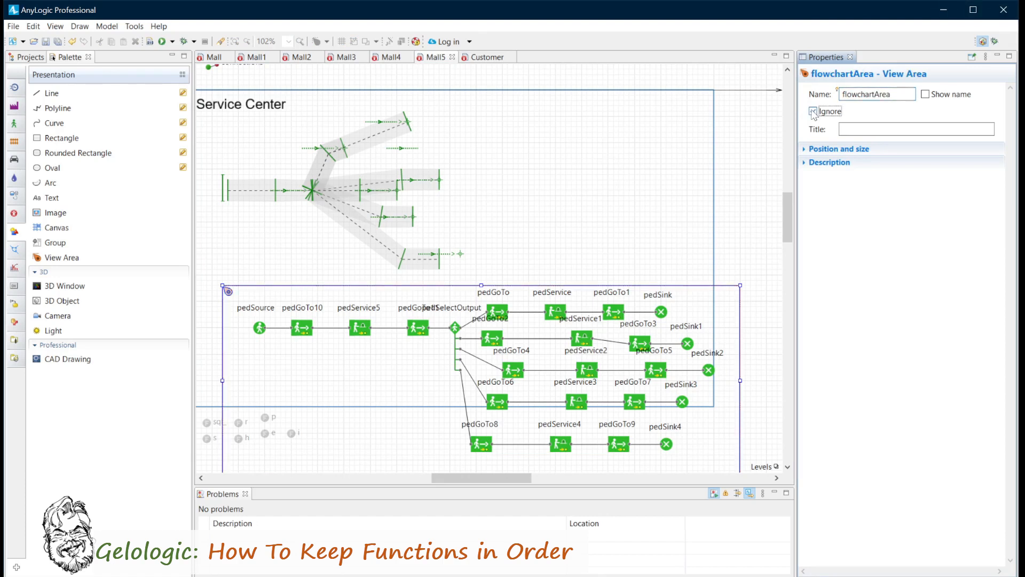
Navigate to functionArea and back to flowchartArea, bringing the whole pedestrian flowchart into view.
left_click(332, 126)
left_click(327, 42)
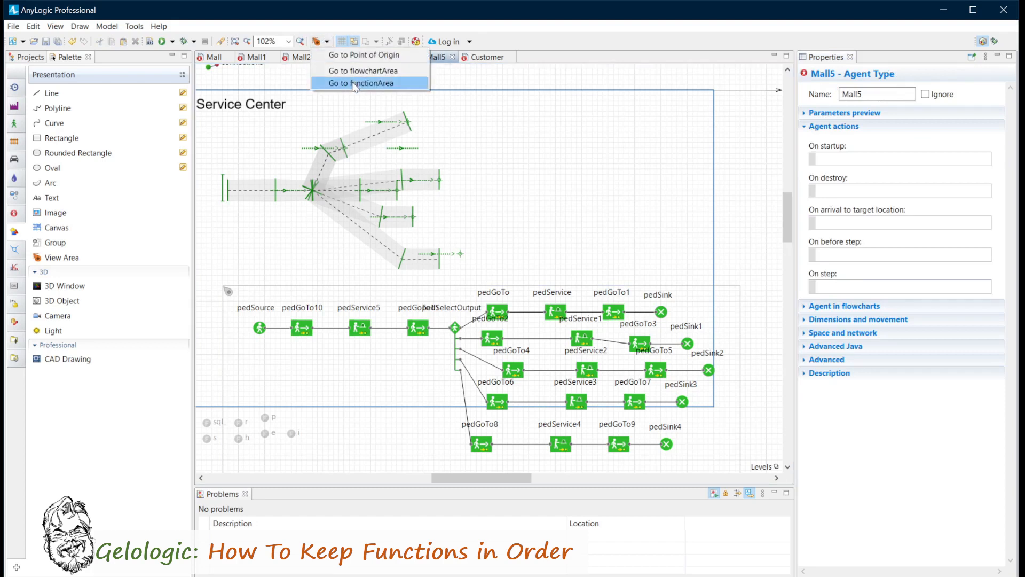
left_click(354, 84)
left_click(327, 42)
left_click(335, 71)
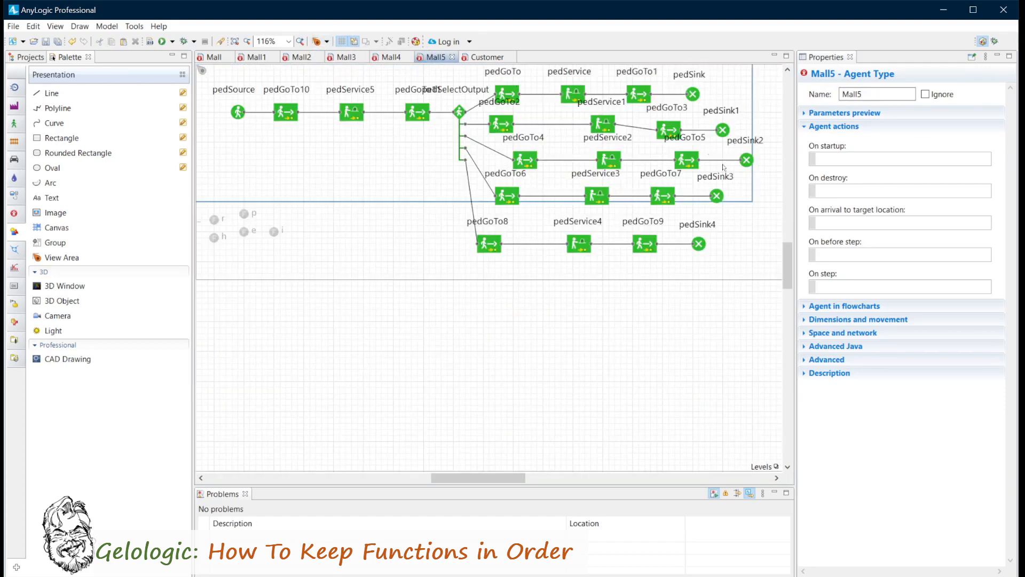
left_click_drag(787, 260, 787, 225)
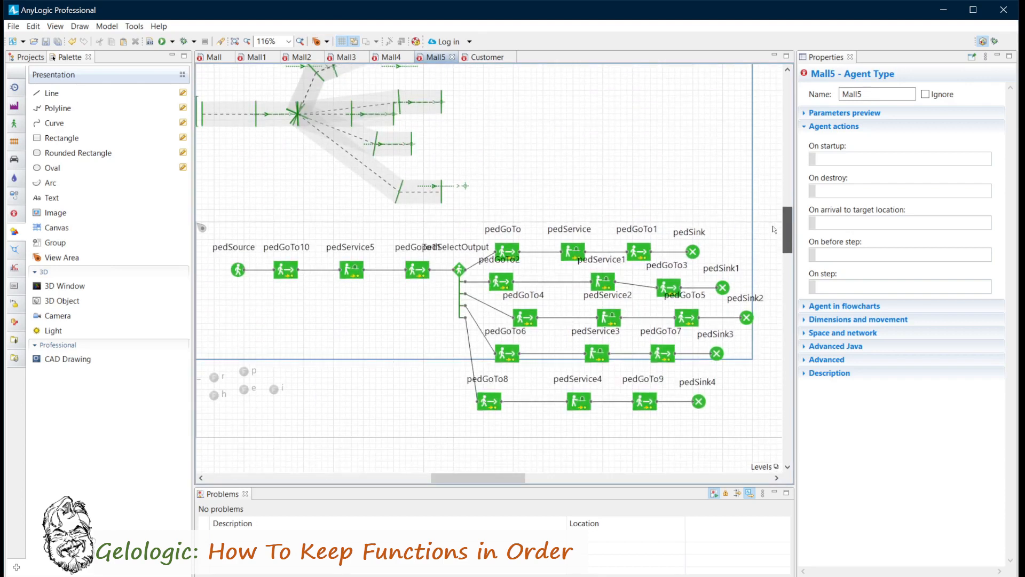